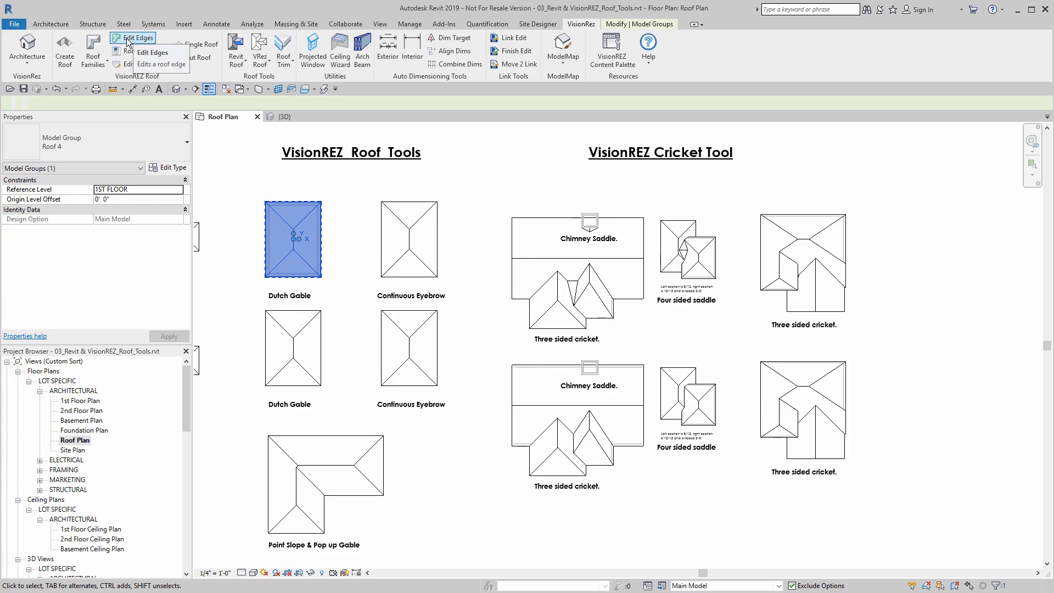
Give the lower edge of the selected roof a Dutch Gable transition with a 3' setback to the gable.
left_click(127, 39)
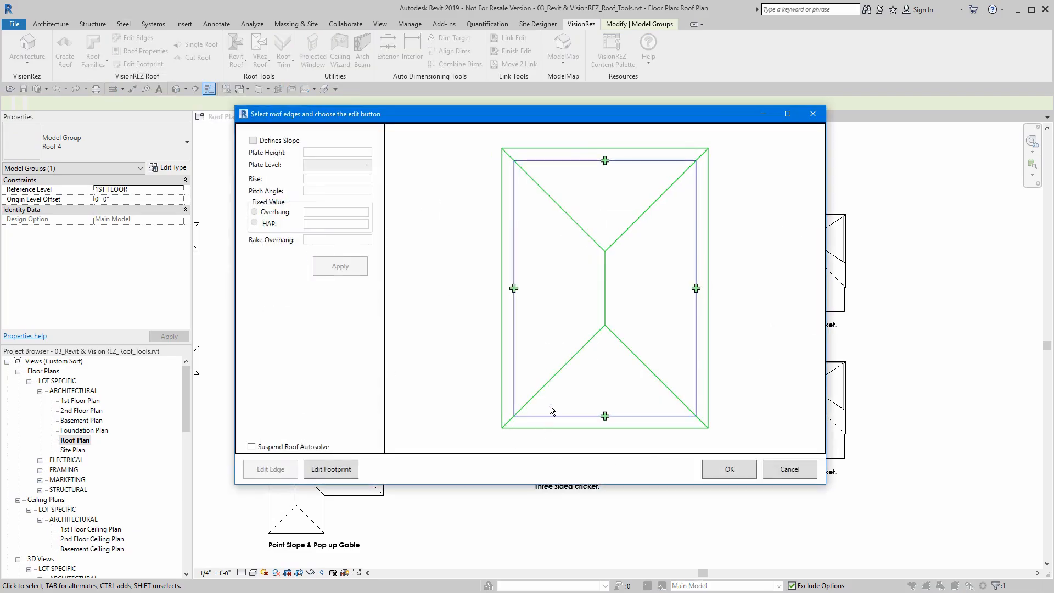
left_click(562, 415)
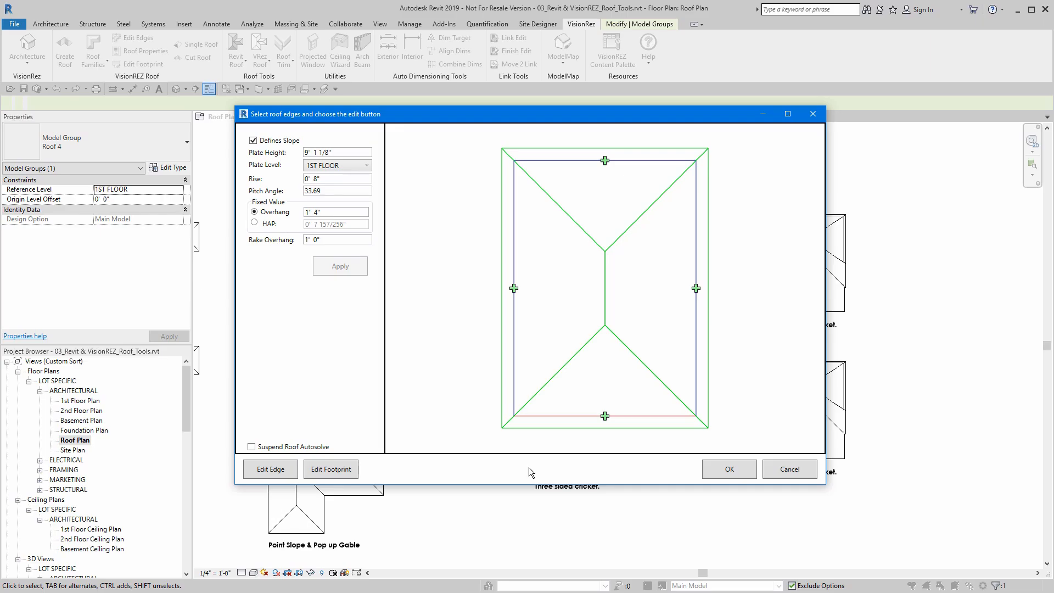
left_click(259, 471)
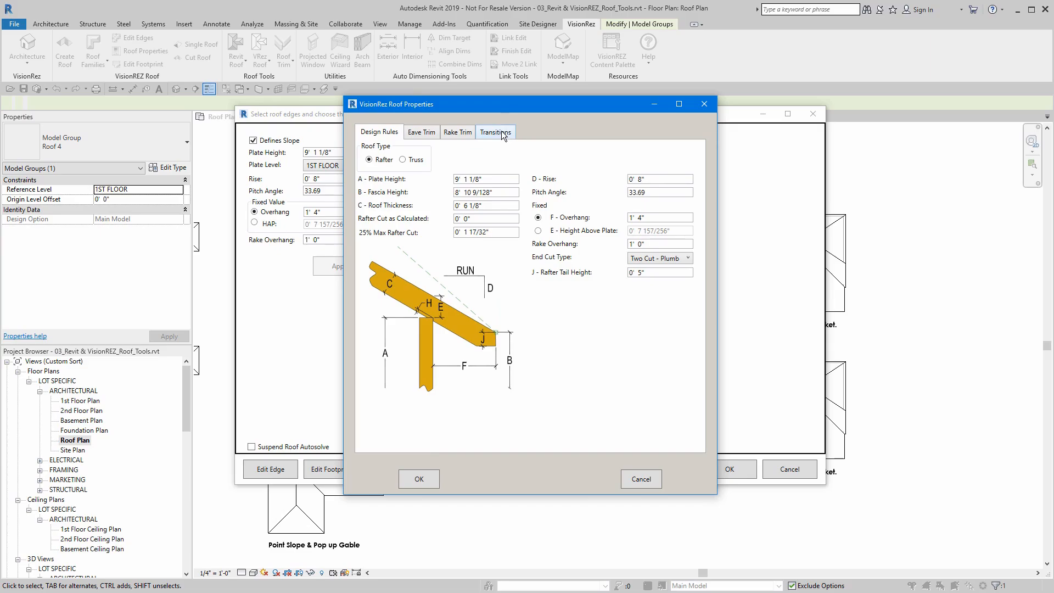
left_click(502, 134)
left_click(674, 150)
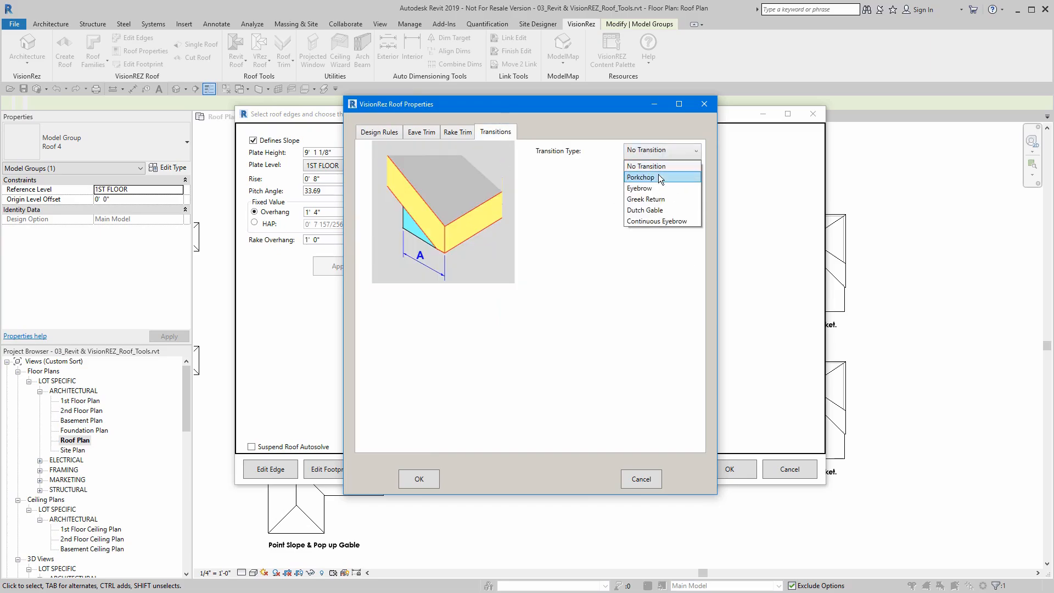
left_click(654, 210)
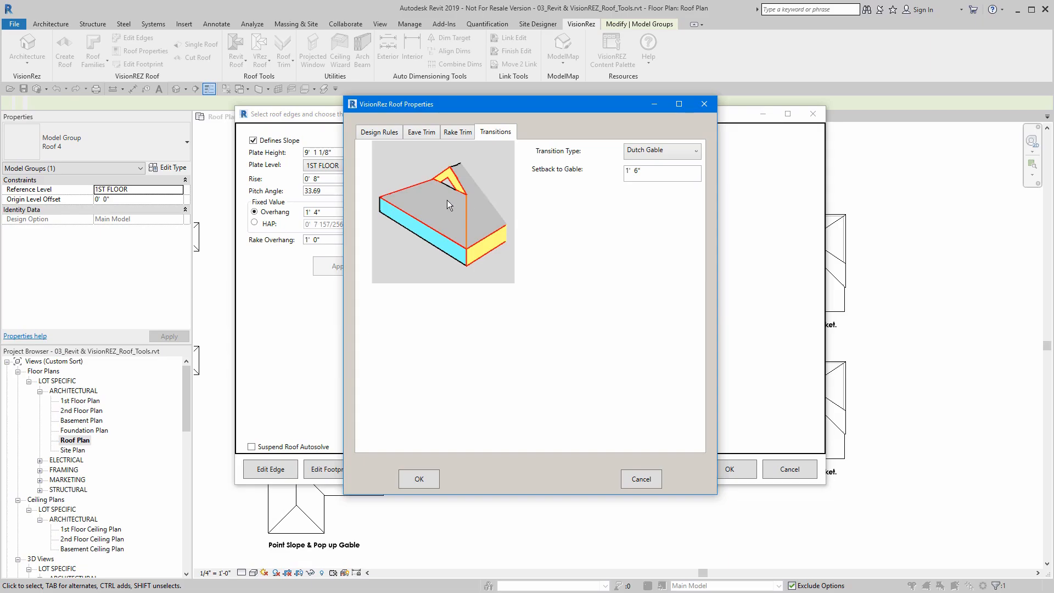
key("Tab")
type("3'")
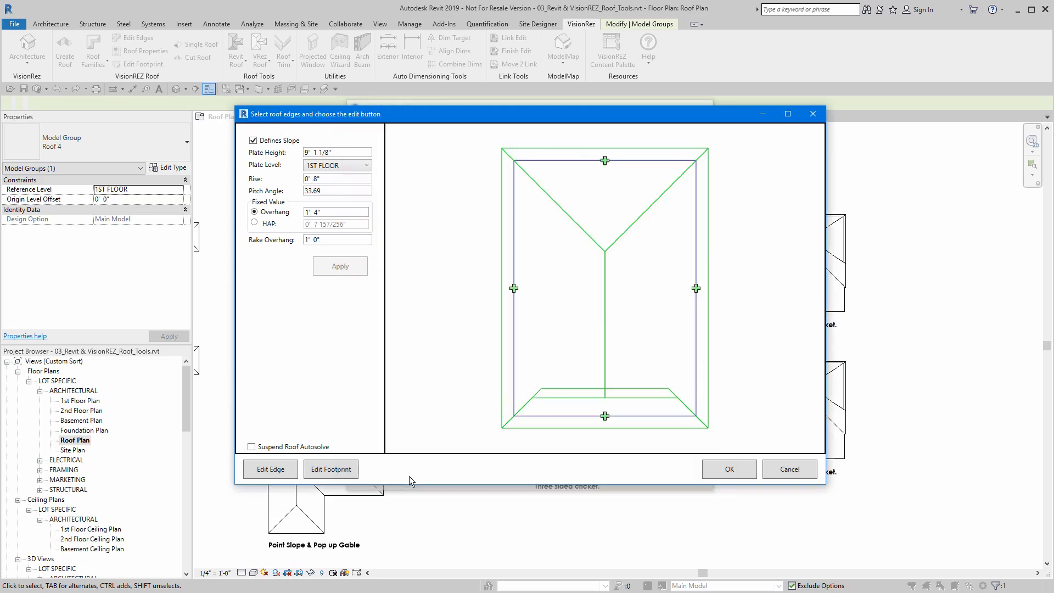
left_click(419, 478)
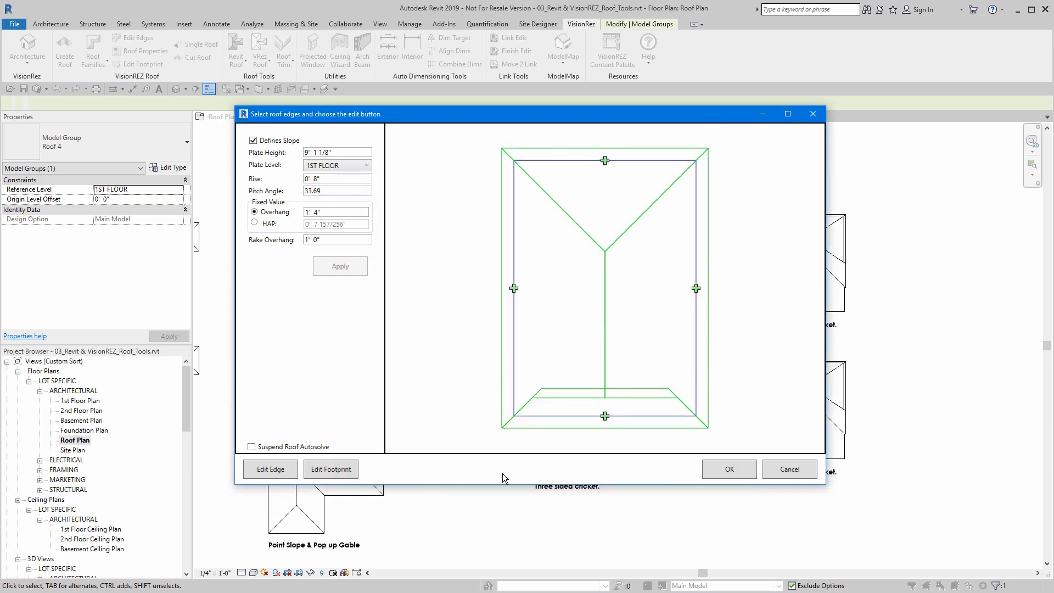
left_click(728, 469)
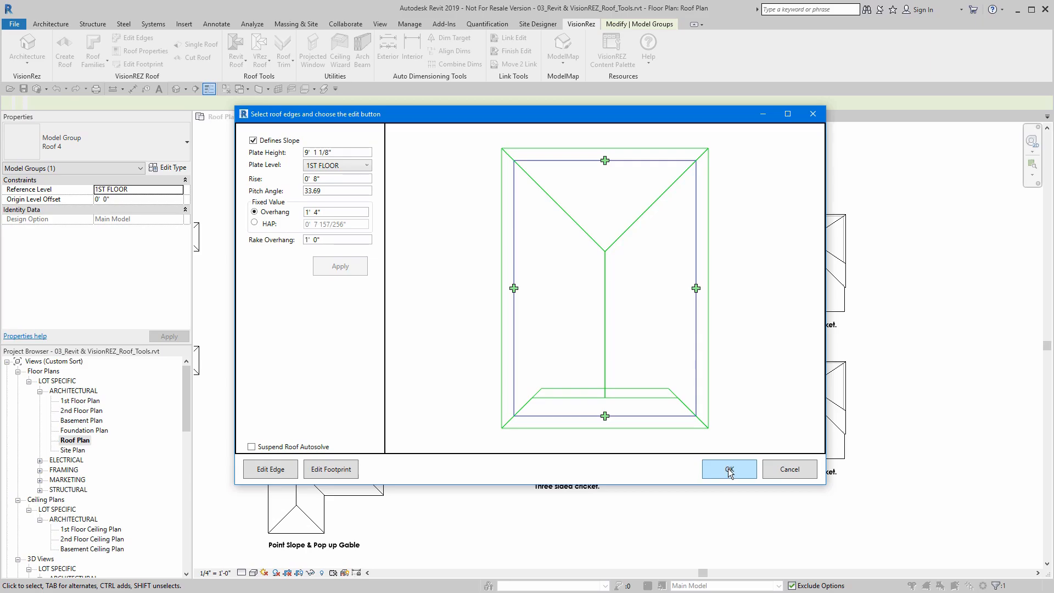
Inspect the new Dutch gable on the edited roof in the default 3D view.
scroll(449, 311, "up", 5)
scroll(449, 311, "down", 2)
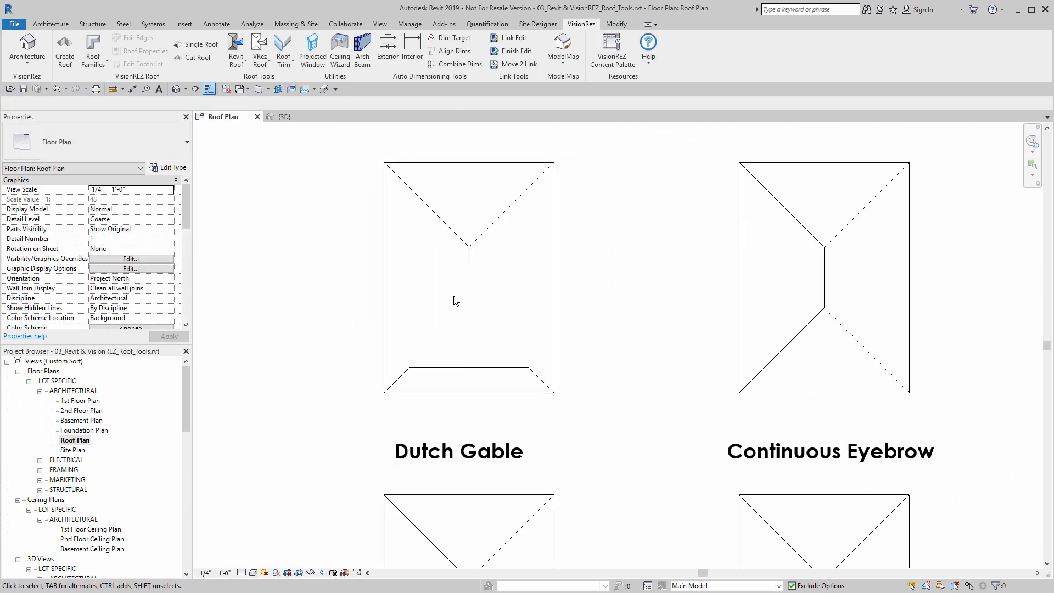
left_click(176, 89)
middle_click_drag(429, 303, 925, 407)
middle_click_drag(657, 412, 313, 362, "shift")
scroll(578, 288, "up", 8)
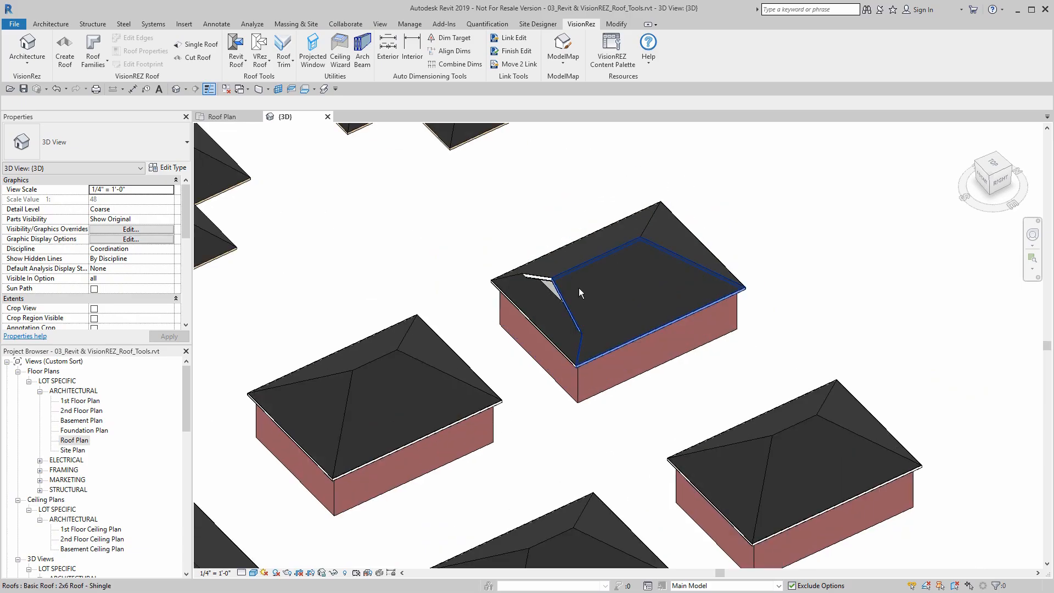
middle_click_drag(389, 364, 528, 302)
scroll(519, 276, "down", 1)
scroll(519, 275, "down", 3)
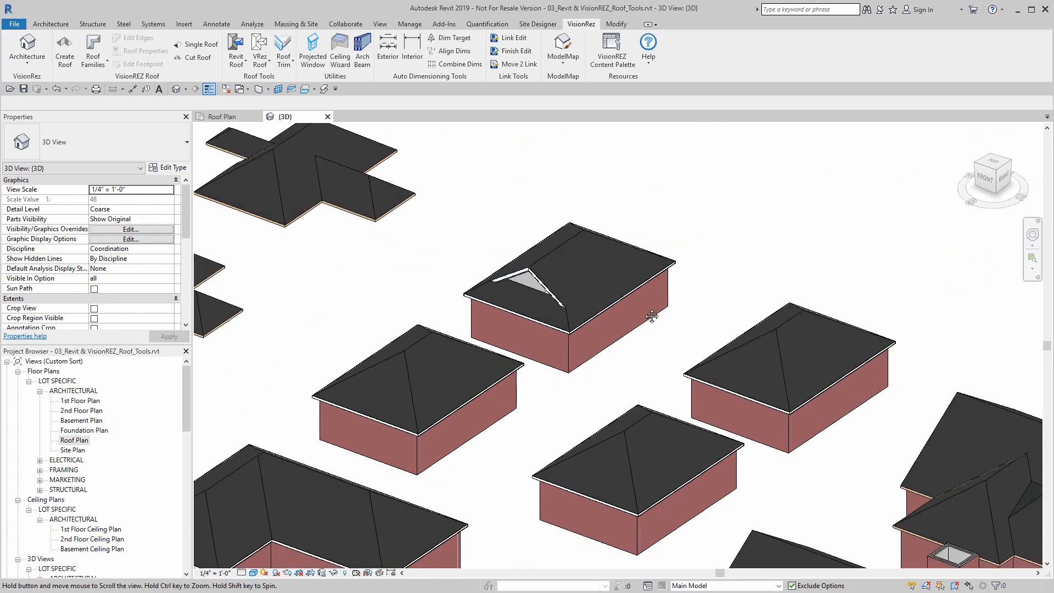
scroll(670, 311, "up", 4)
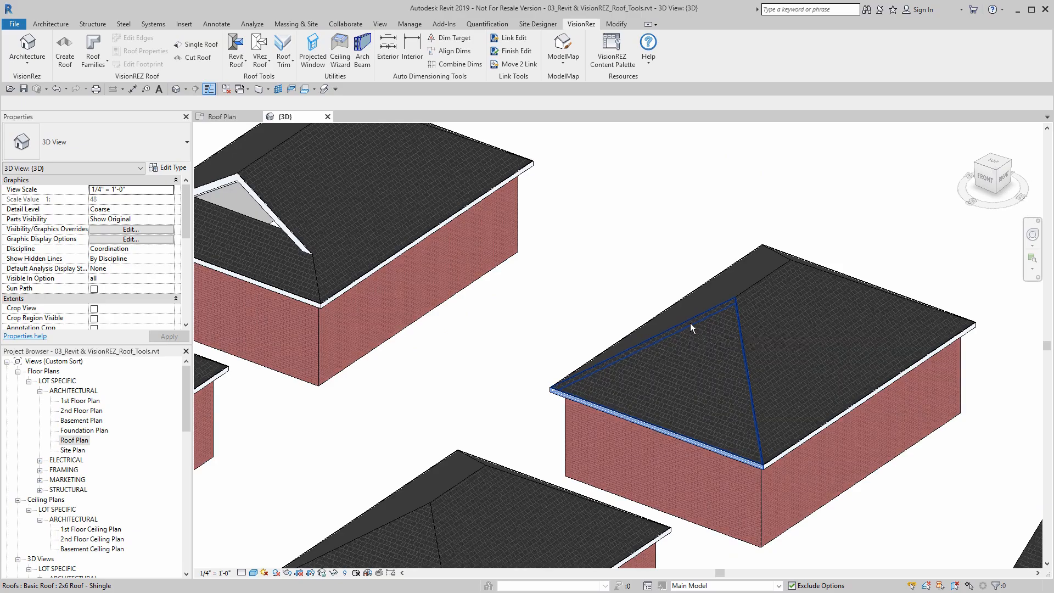
Edit the Continuous Eyebrow sample roof's lower edge to use the Continuous Eyebrow transition type.
left_click(260, 55)
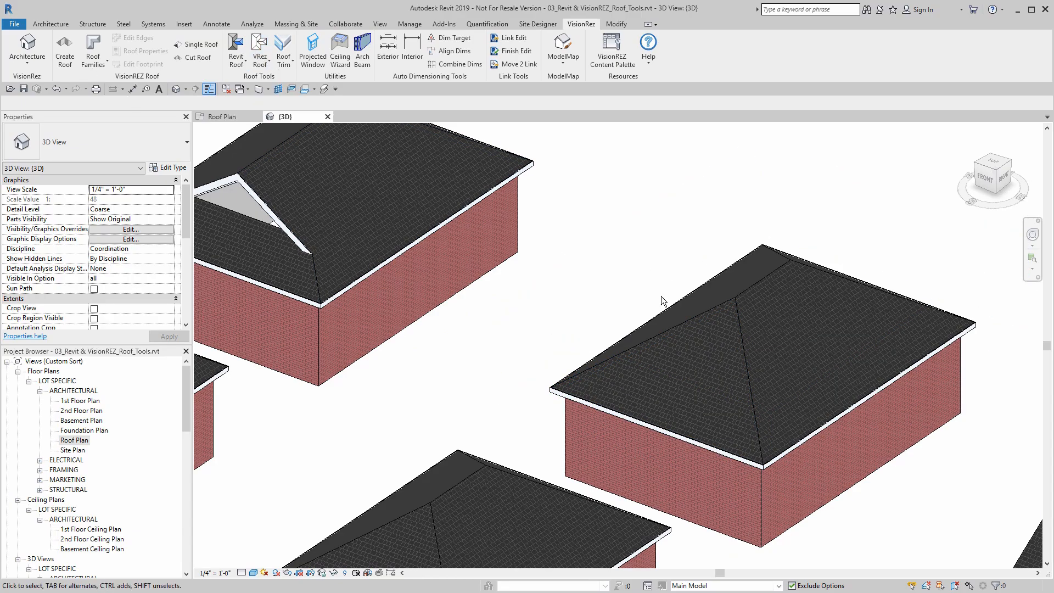
left_click(756, 281)
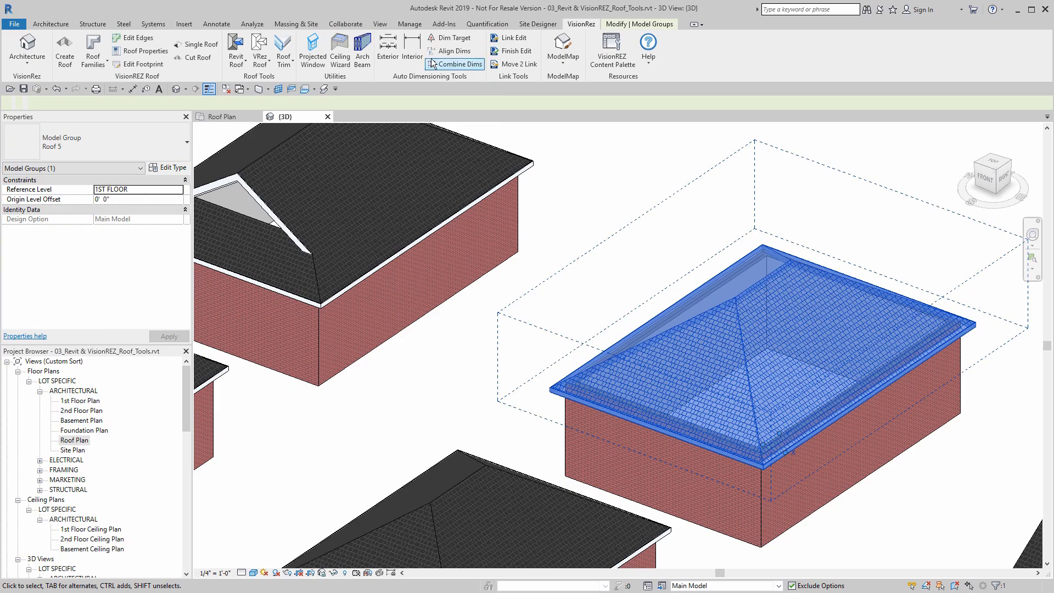
left_click(134, 39)
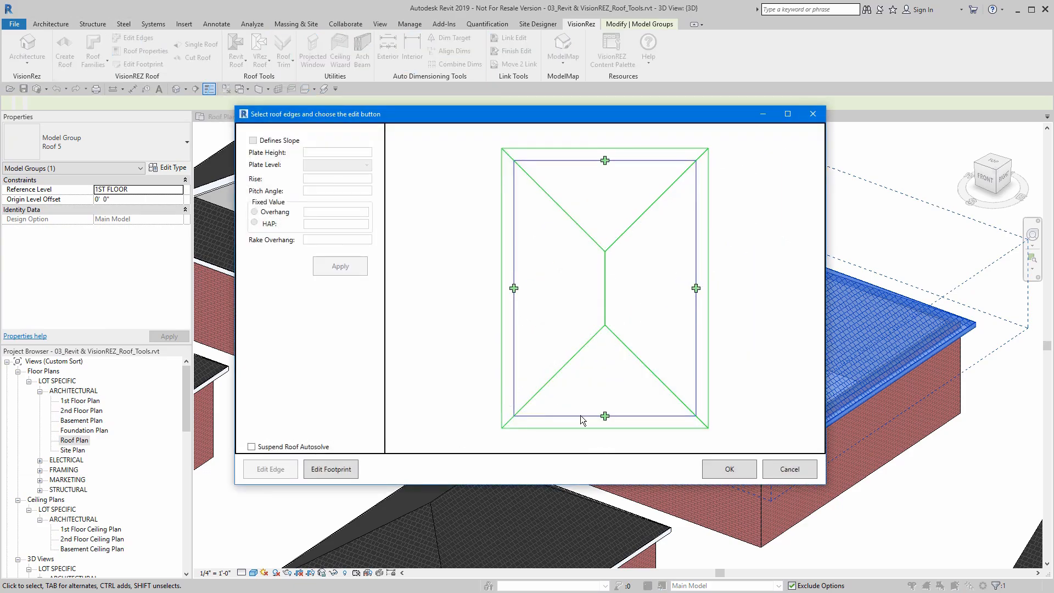
left_click(580, 415)
left_click(269, 471)
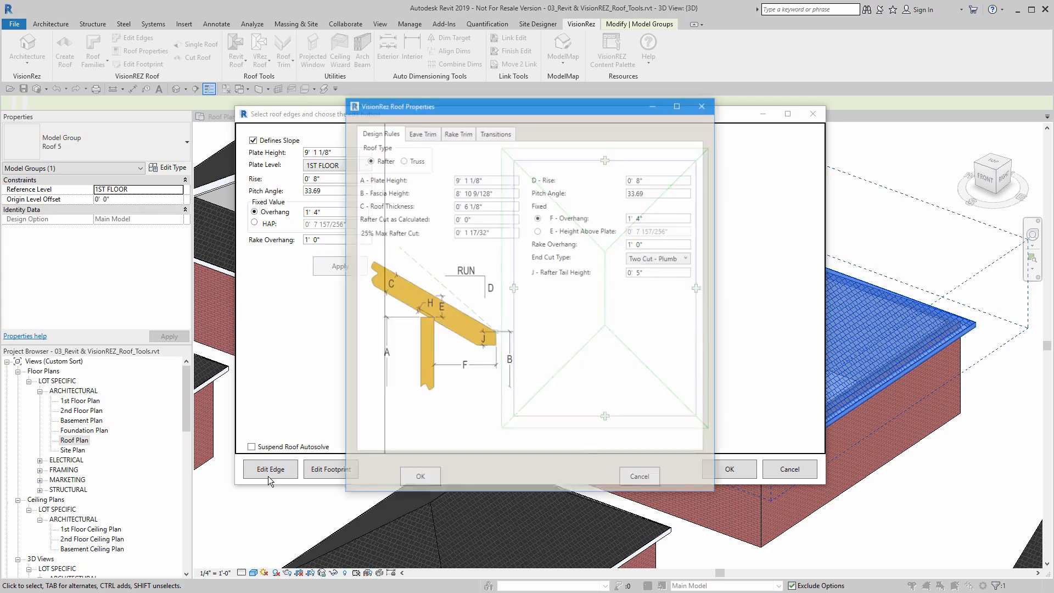
left_click(492, 132)
left_click(667, 147)
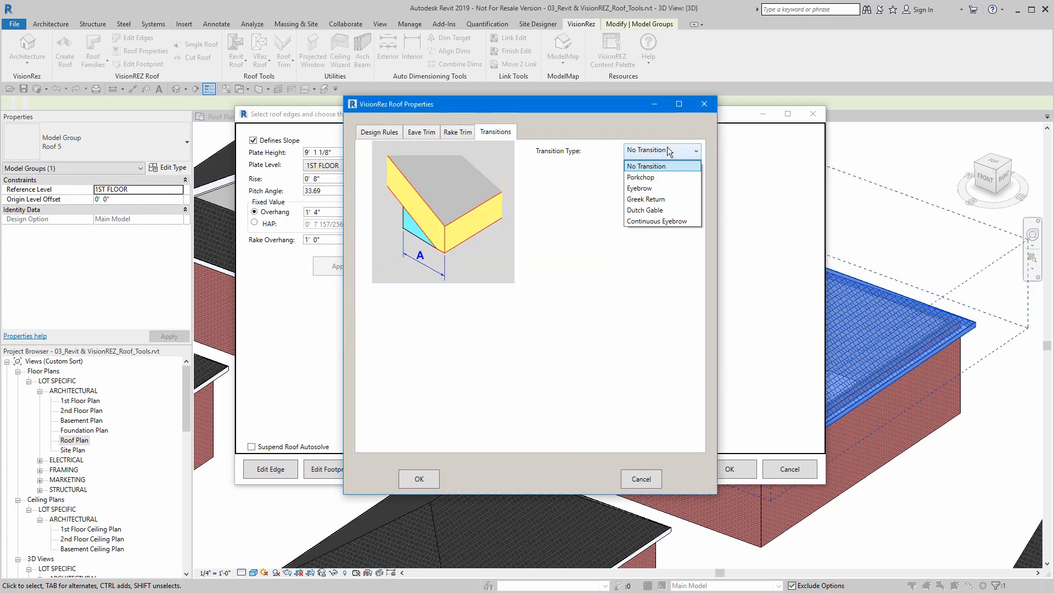
left_click(651, 221)
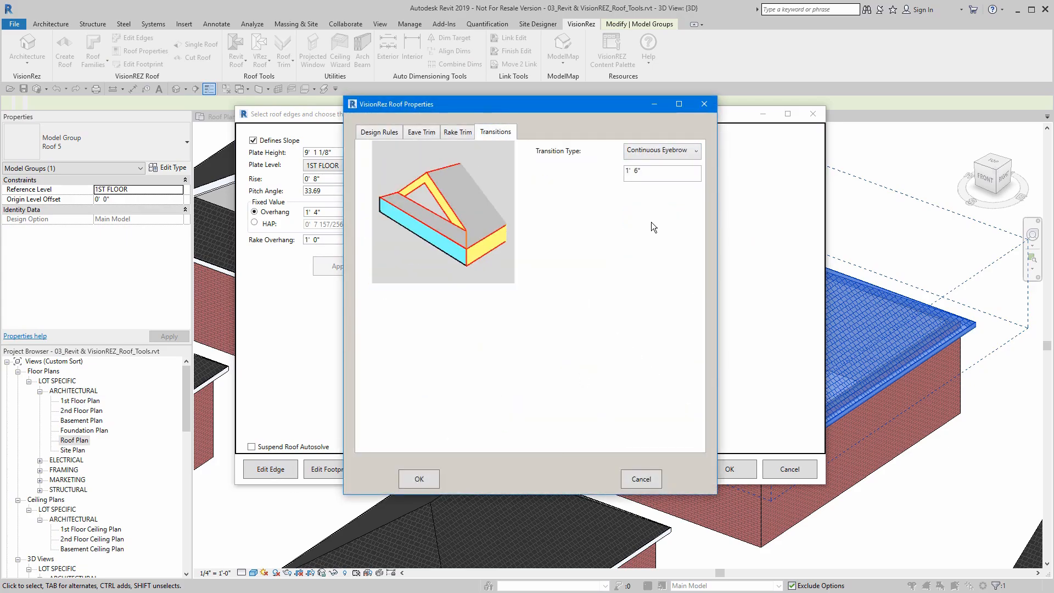
left_click(416, 479)
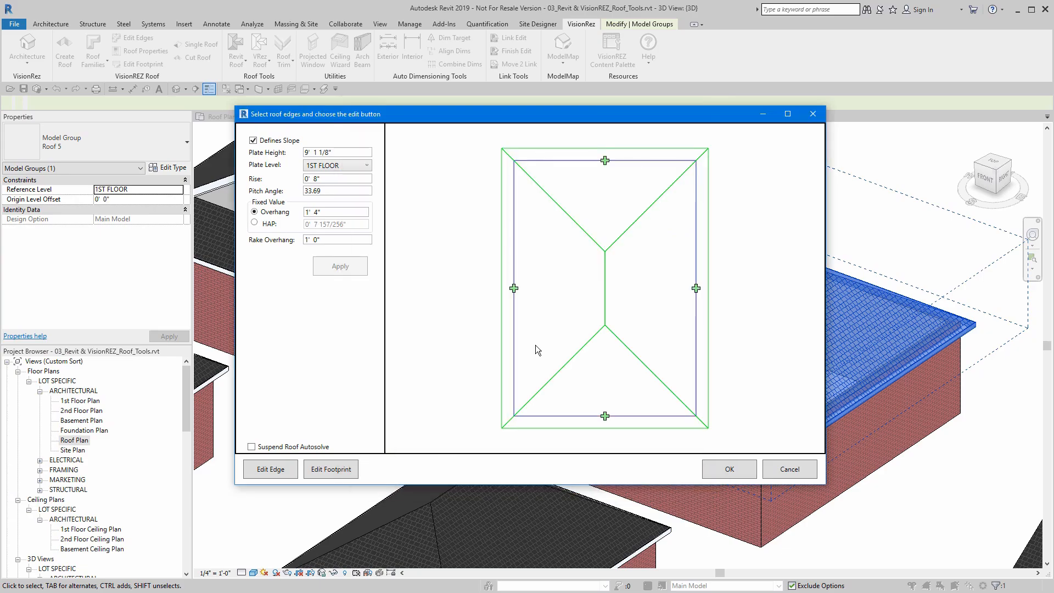
Turn the roof's lower edge into a gable end with a 1' 0" rake overhang and finish the roof edits.
left_click(604, 416)
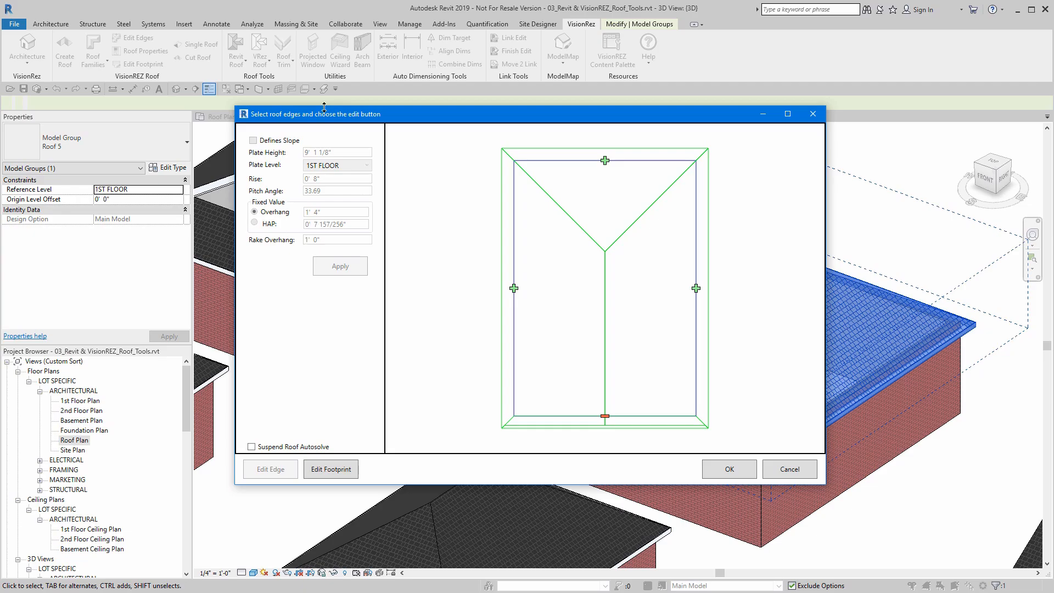
left_click(558, 416)
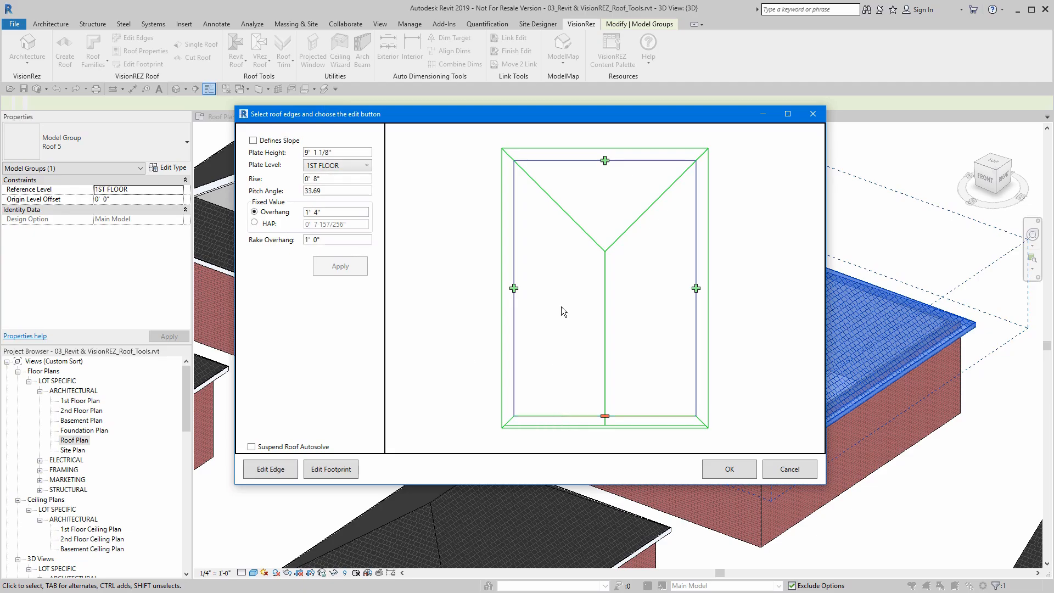
scroll(561, 306, "down", 3)
middle_click_drag(550, 291, 487, 236)
scroll(604, 331, "up", 20)
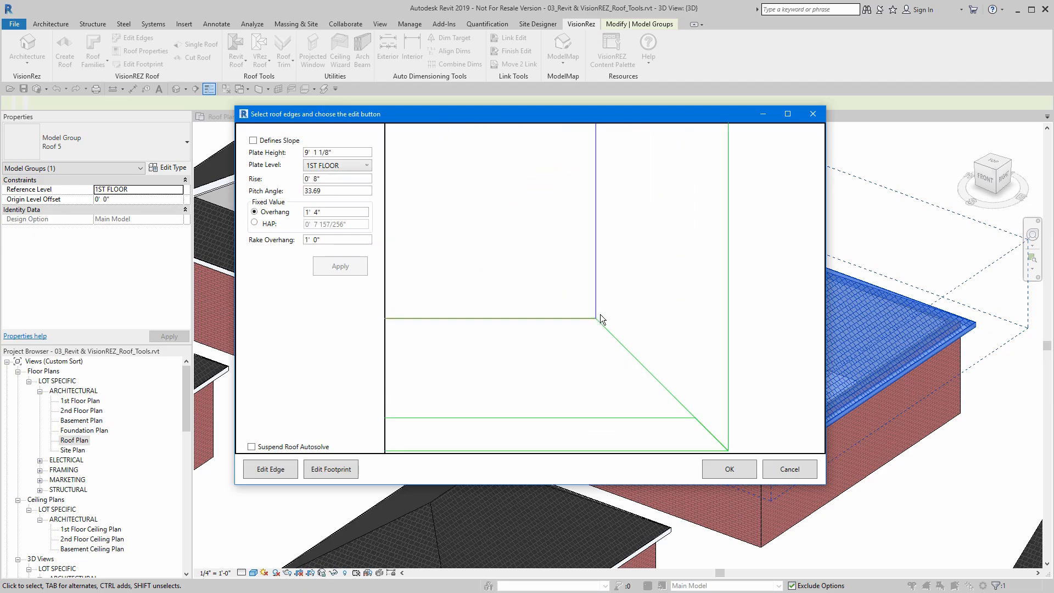
scroll(580, 318, "down", 10)
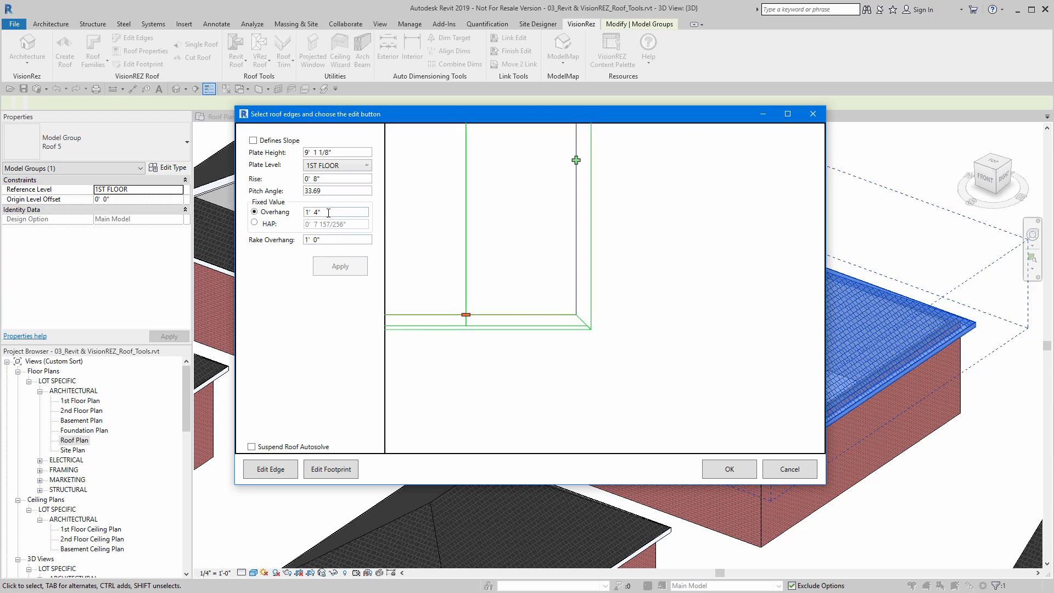
left_click_drag(326, 240, 285, 242)
left_click(337, 264)
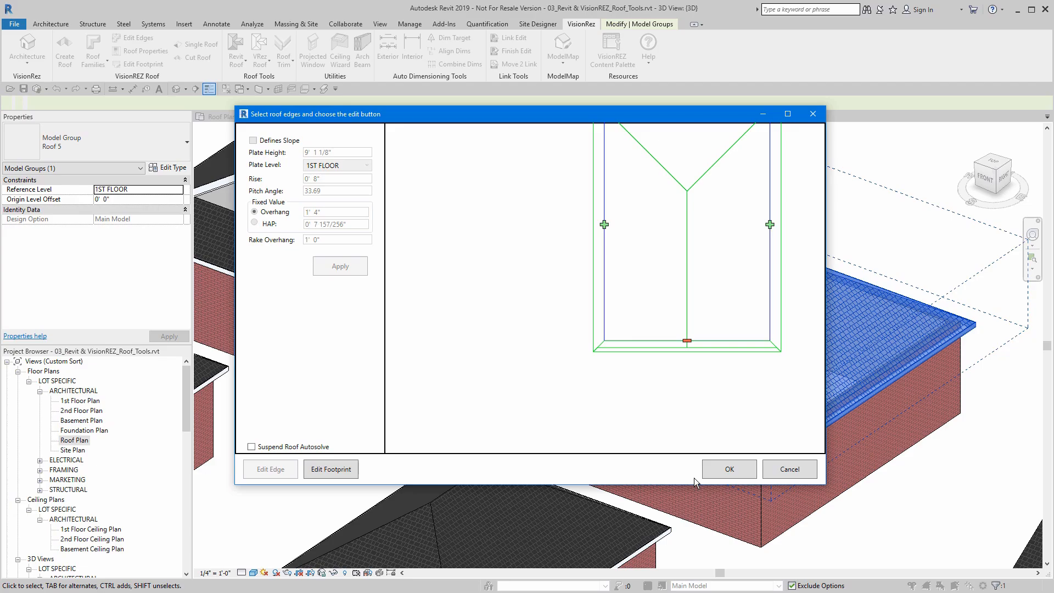
left_click(722, 467)
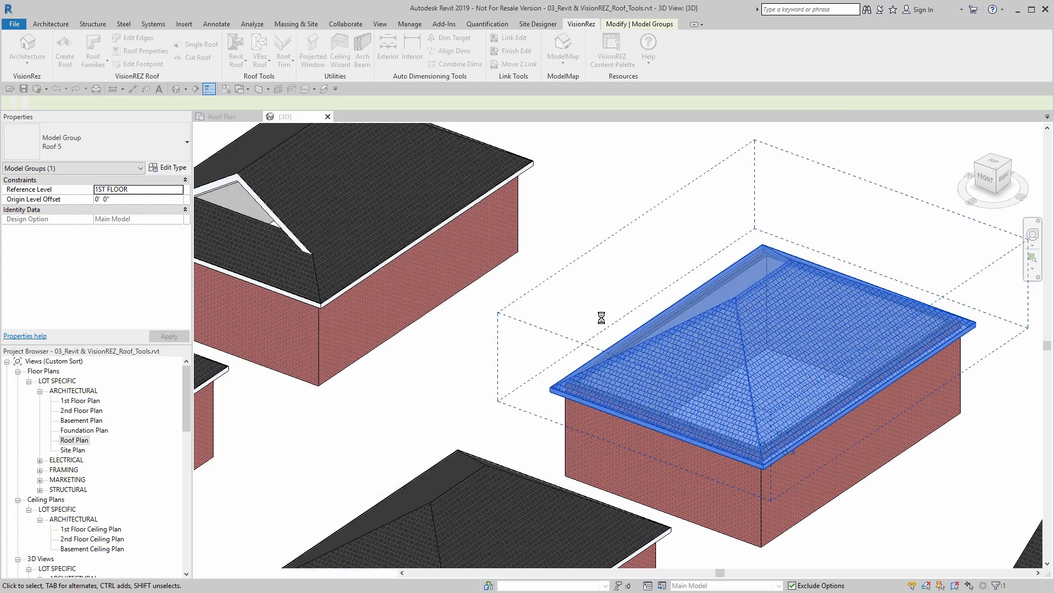
Examine the continuous eyebrow gable up close and compare it with the neighbouring Dutch gable roof in 3D.
middle_click_drag(663, 380, 693, 318, "shift")
middle_click_drag(666, 510, 565, 207)
scroll(561, 223, "up", 4)
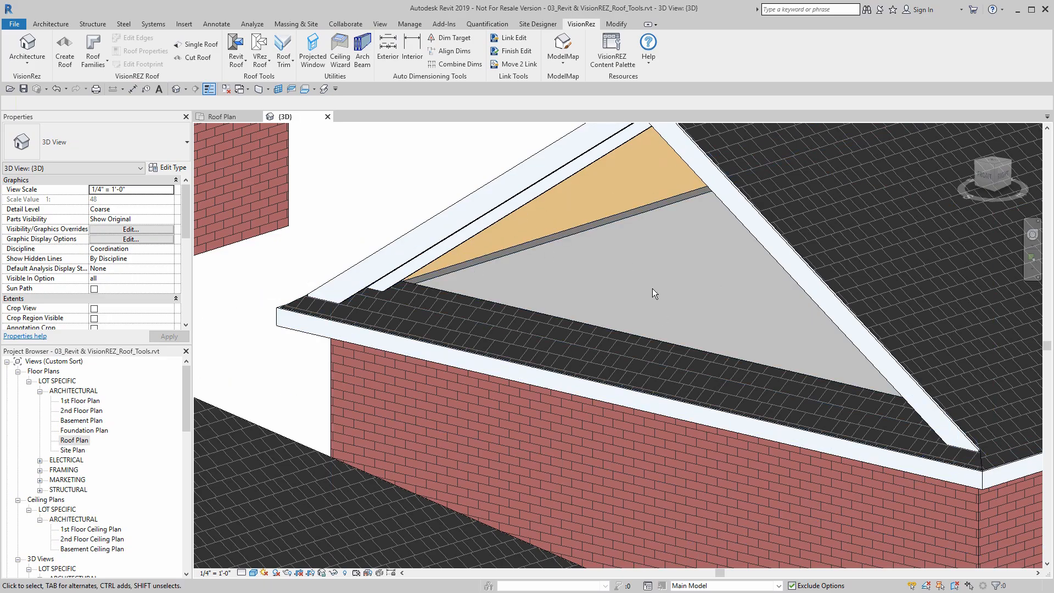
scroll(652, 288, "down", 7)
middle_click_drag(569, 252, 640, 325, "shift")
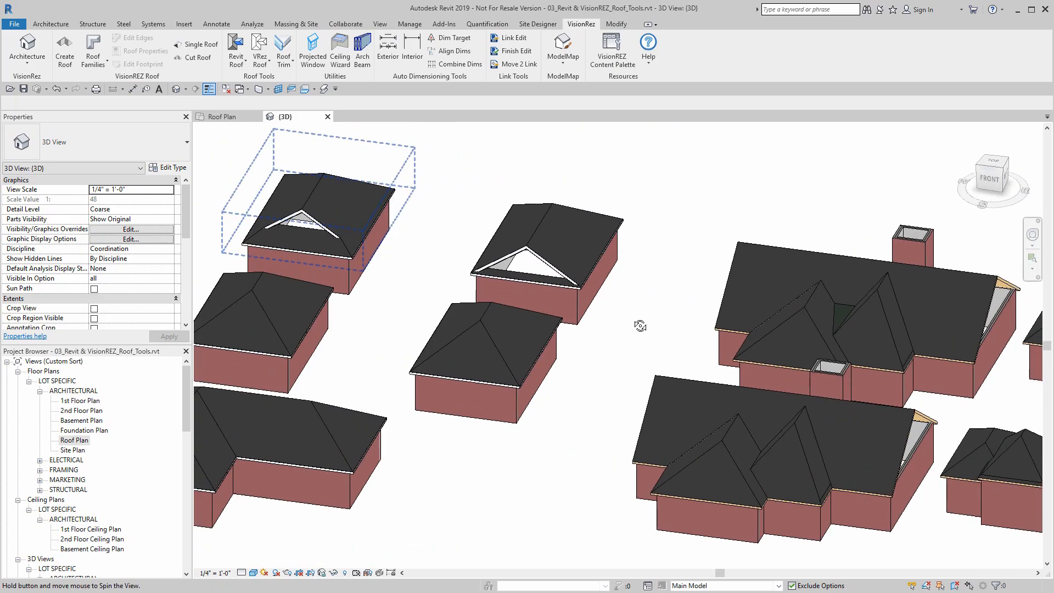
middle_click_drag(540, 306, 644, 329)
middle_click_drag(589, 364, 667, 350)
Start a Dutch Gable on the front slope of the plain hip roof, with a 3' 0" setback and a 10" overhang.
left_click(259, 63)
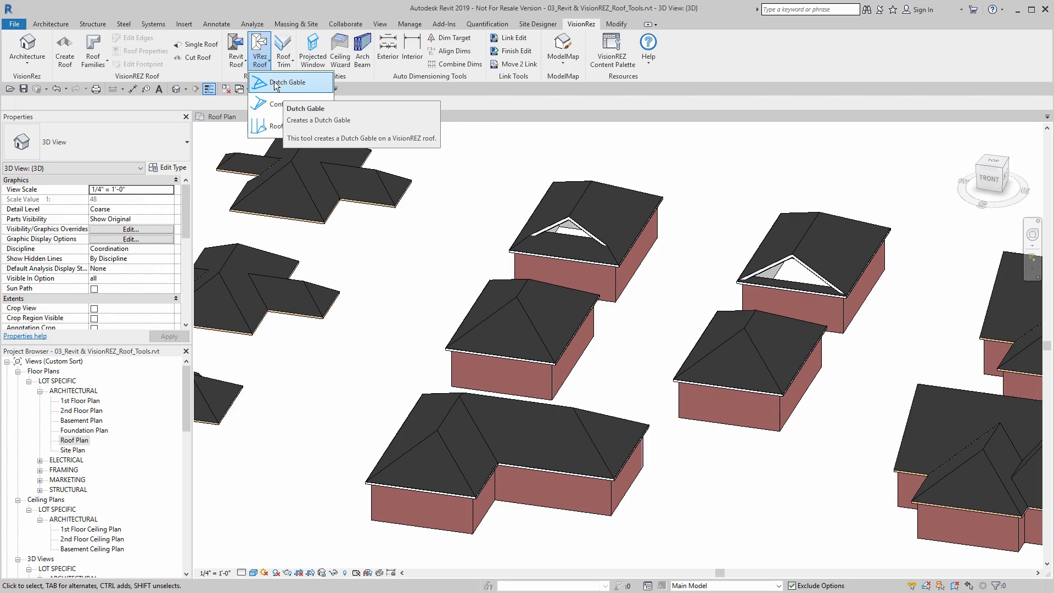
left_click(276, 83)
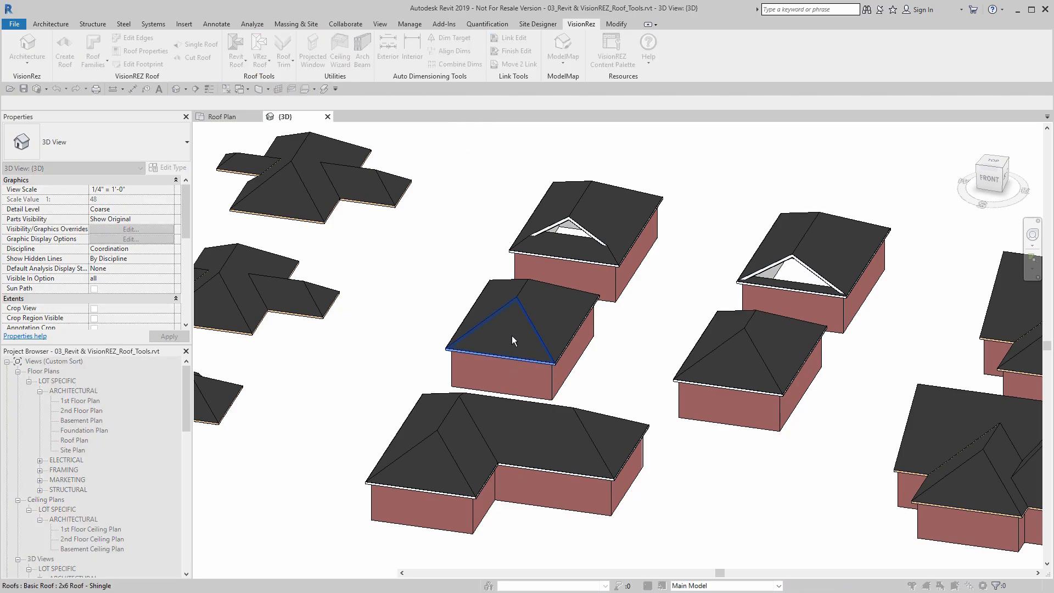
left_click(511, 334)
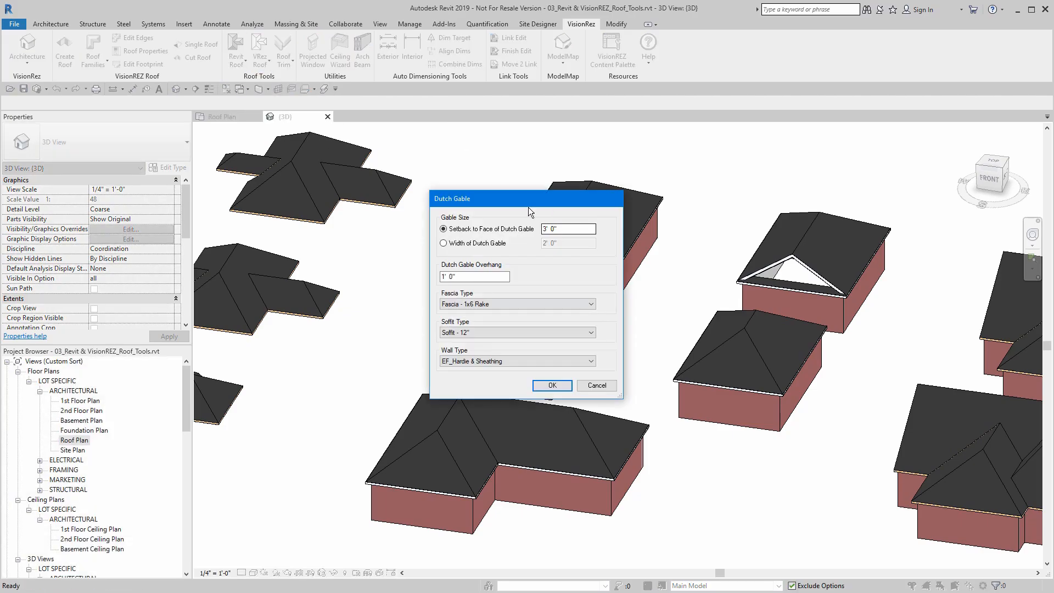
left_click_drag(491, 202, 319, 195)
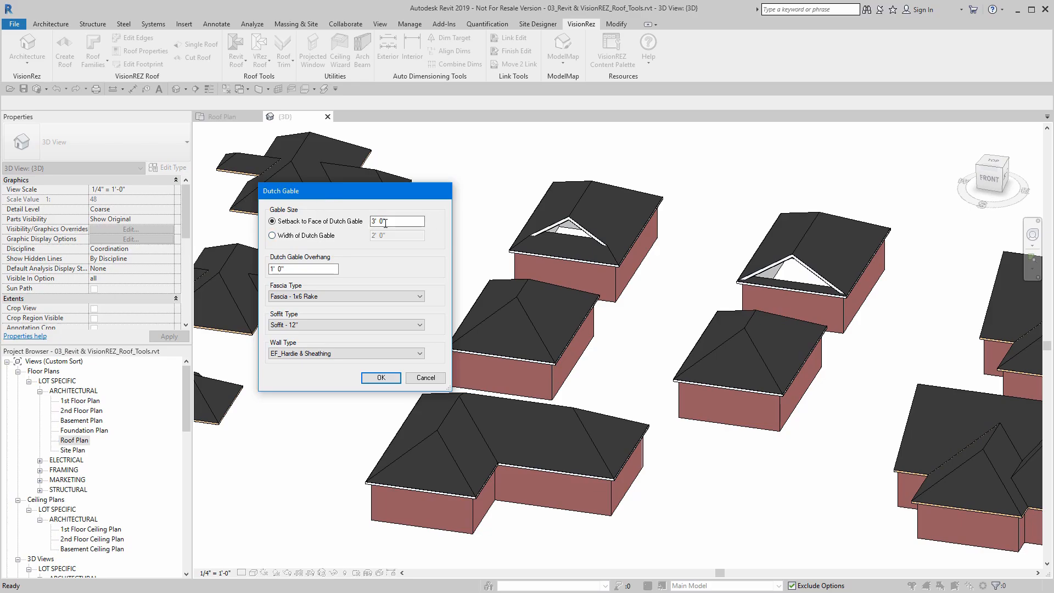
left_click_drag(405, 223, 364, 227)
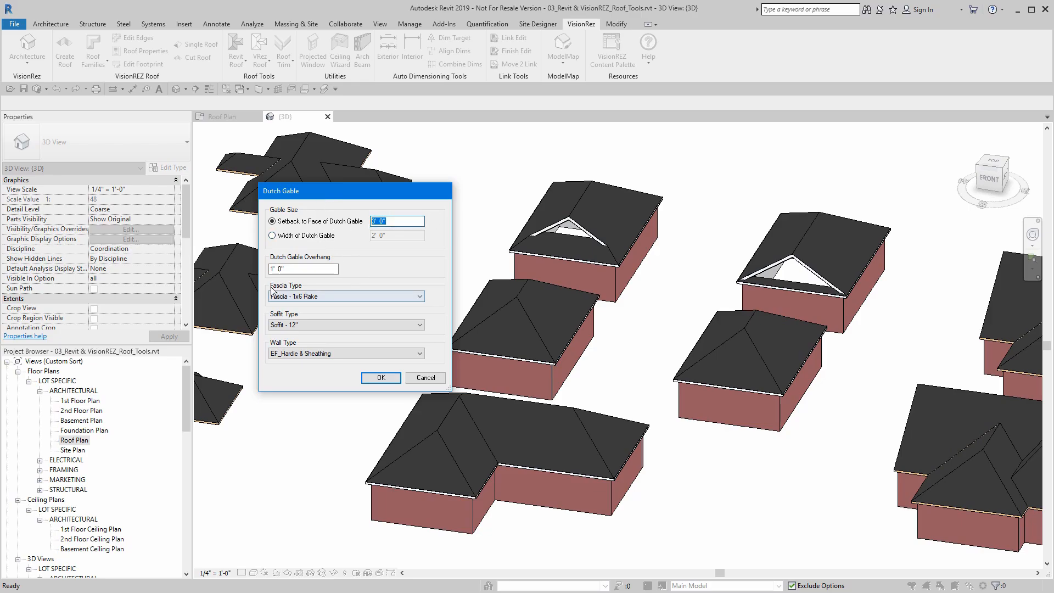
key("Tab")
type("10\"")
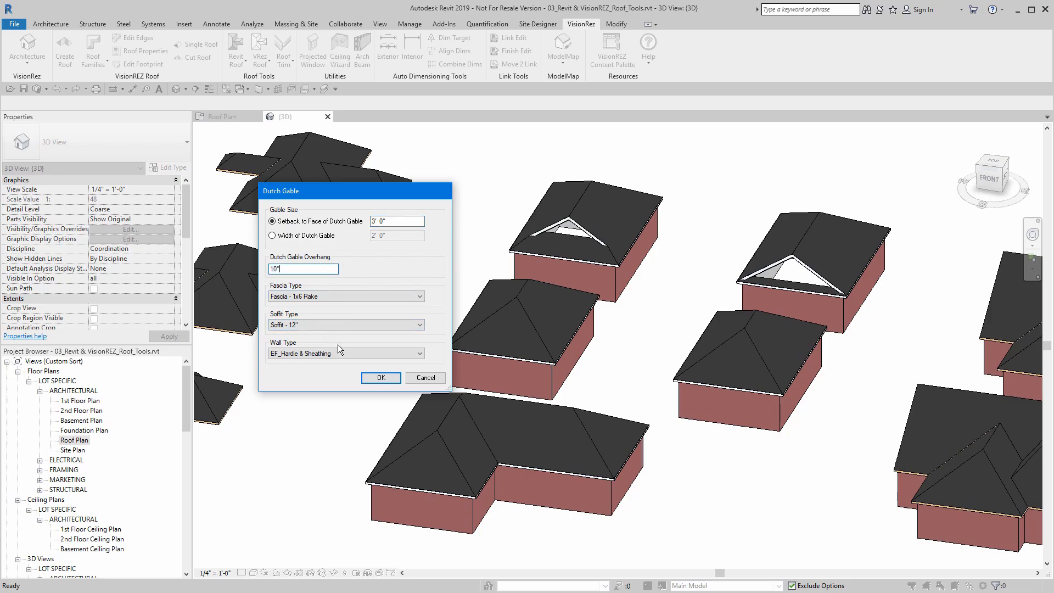
Use the Soffit - 12" type and create the Dutch gable, allowing the grouped roof to be ungrouped.
left_click(317, 324)
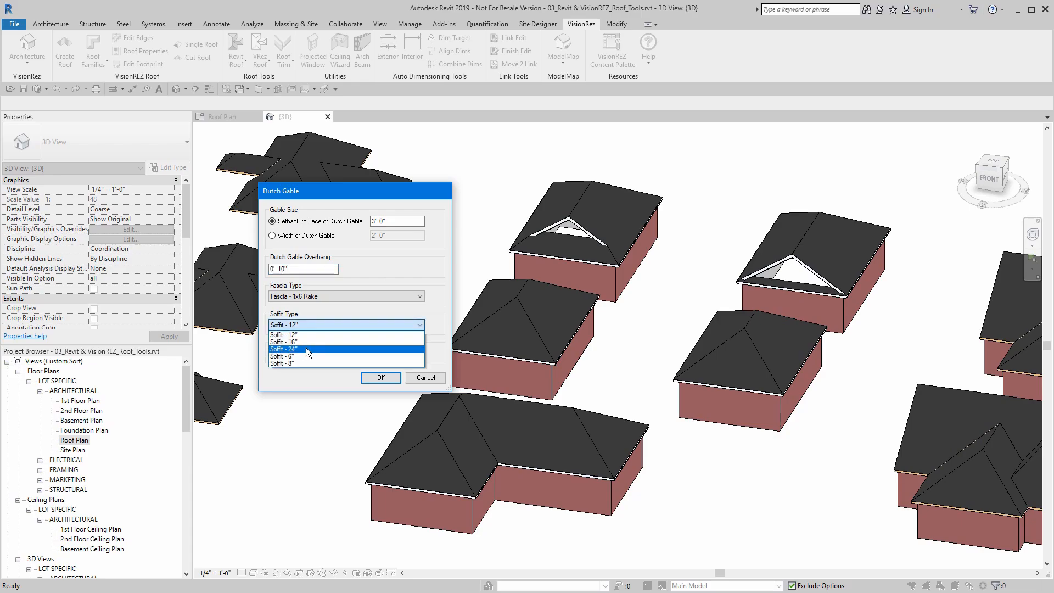
left_click(304, 334)
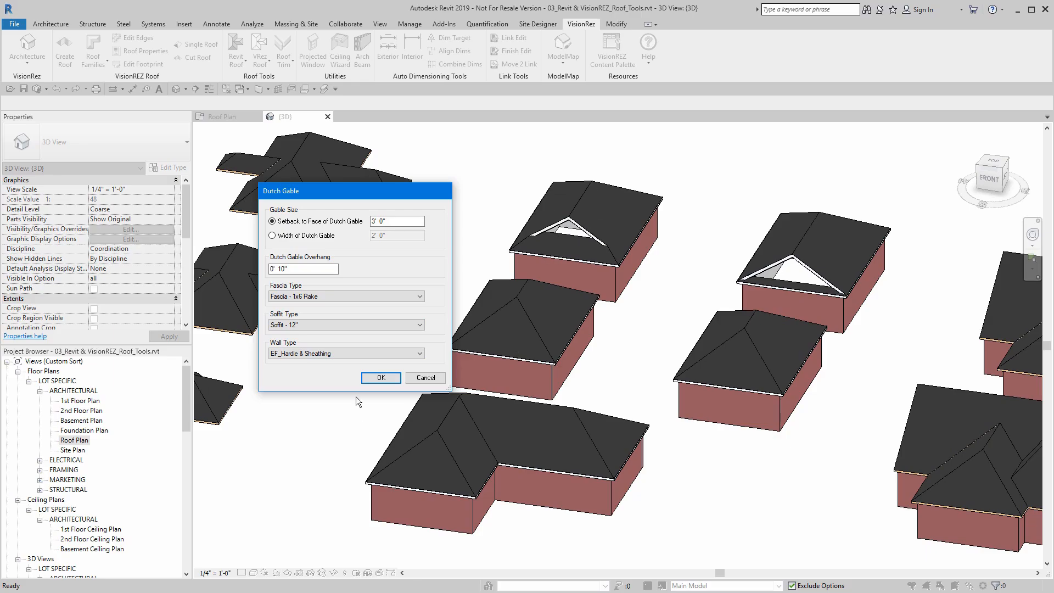
left_click(380, 377)
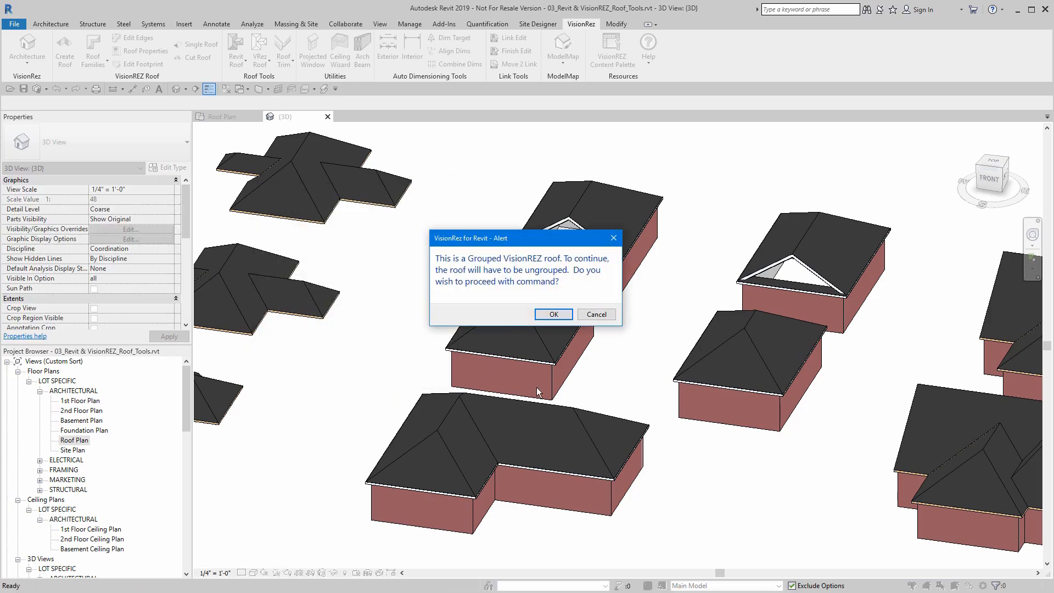
left_click_drag(519, 238, 336, 256)
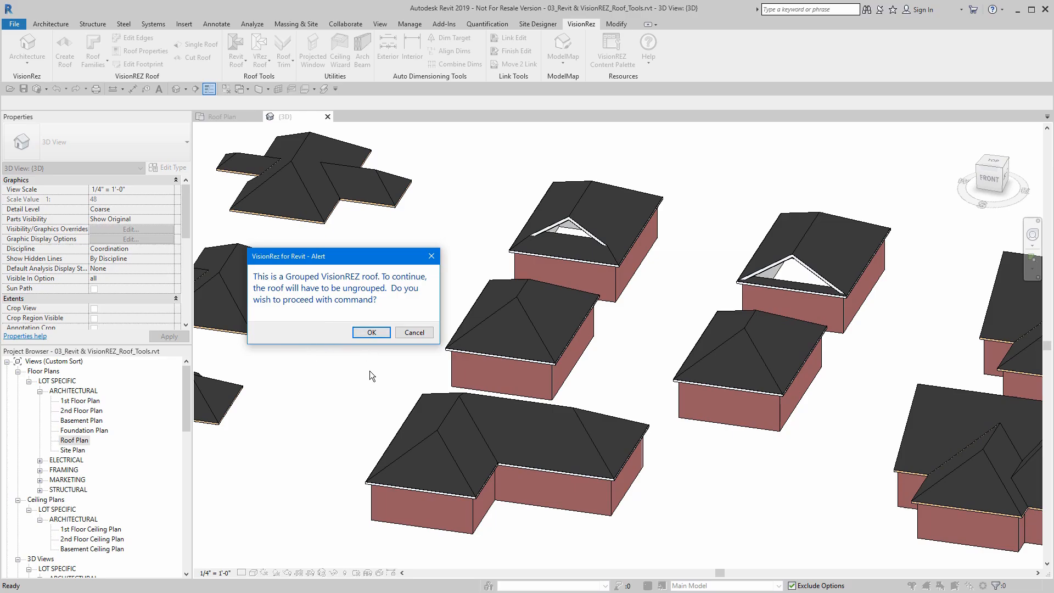
left_click(373, 335)
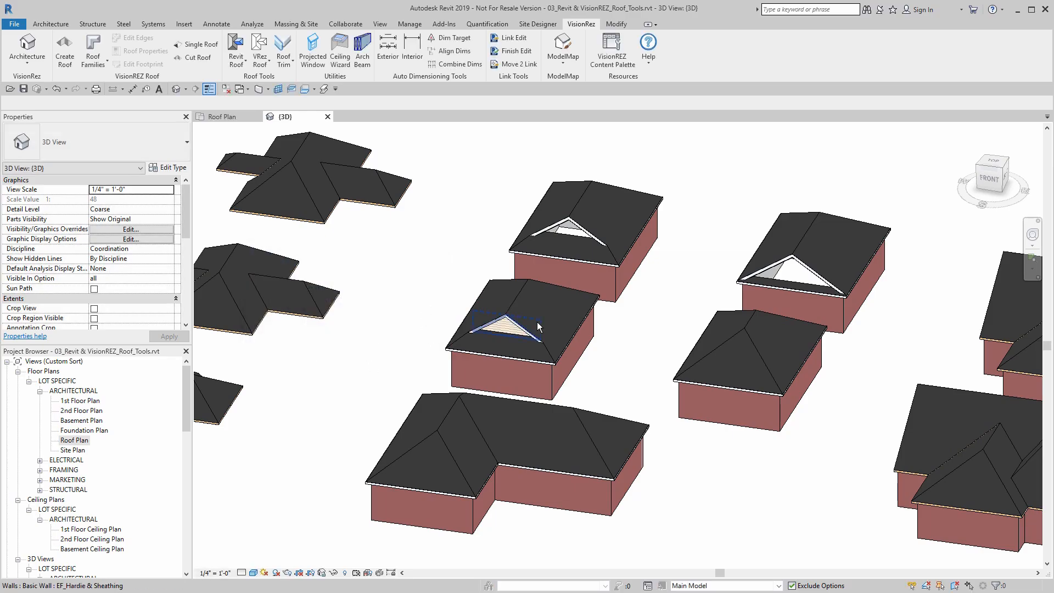
Inspect the new Dutch gable up close and check its lower and side roof planes individually.
scroll(478, 351, "up", 5)
scroll(519, 308, "up", 2)
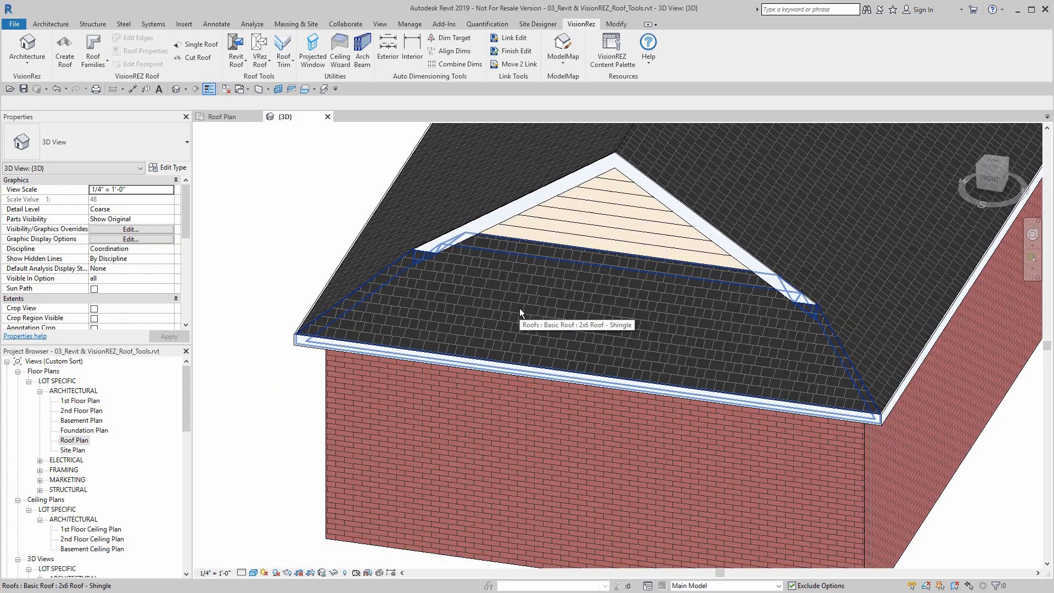
left_click(519, 308)
scroll(523, 384, "down", 2)
left_click(532, 289)
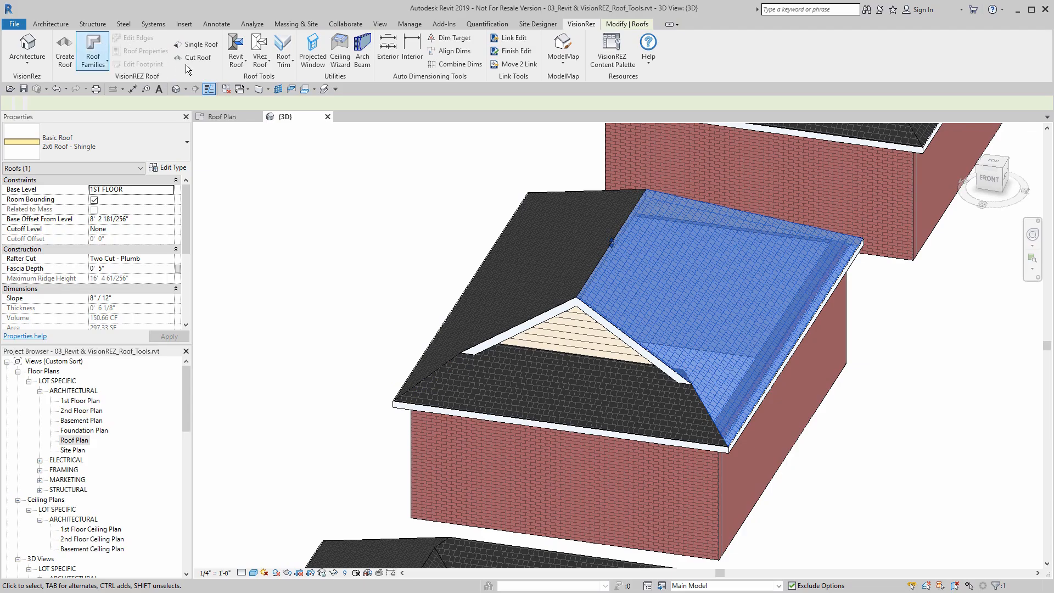
left_click(392, 260)
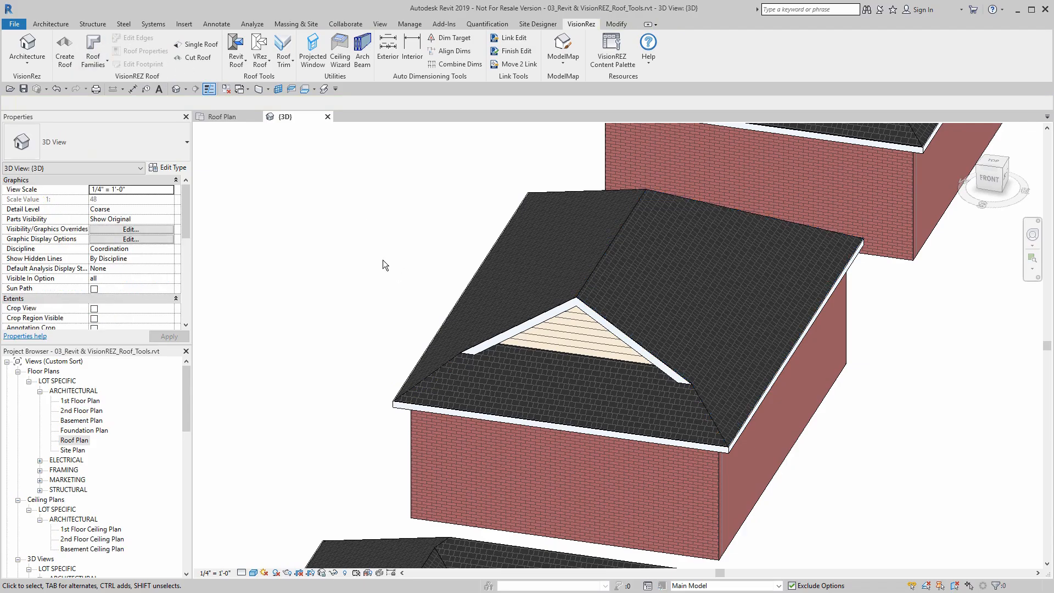
Examine the siding wall of the new Dutch gable from another angle and compare it with the neighbouring sample roofs.
middle_click_drag(609, 392, 681, 258, "shift")
left_click(681, 258)
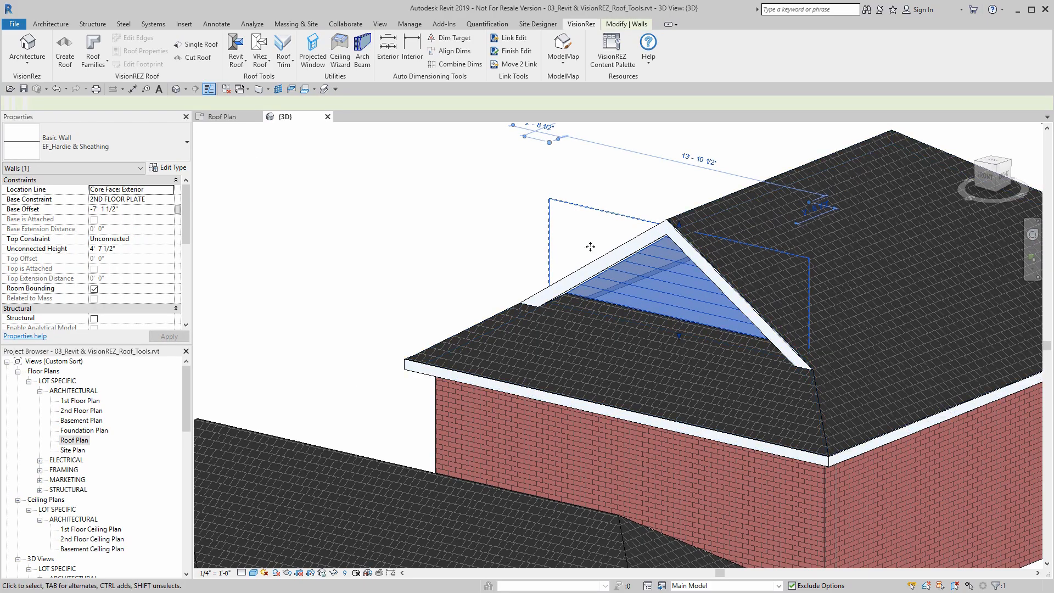
scroll(489, 225, "down", 5)
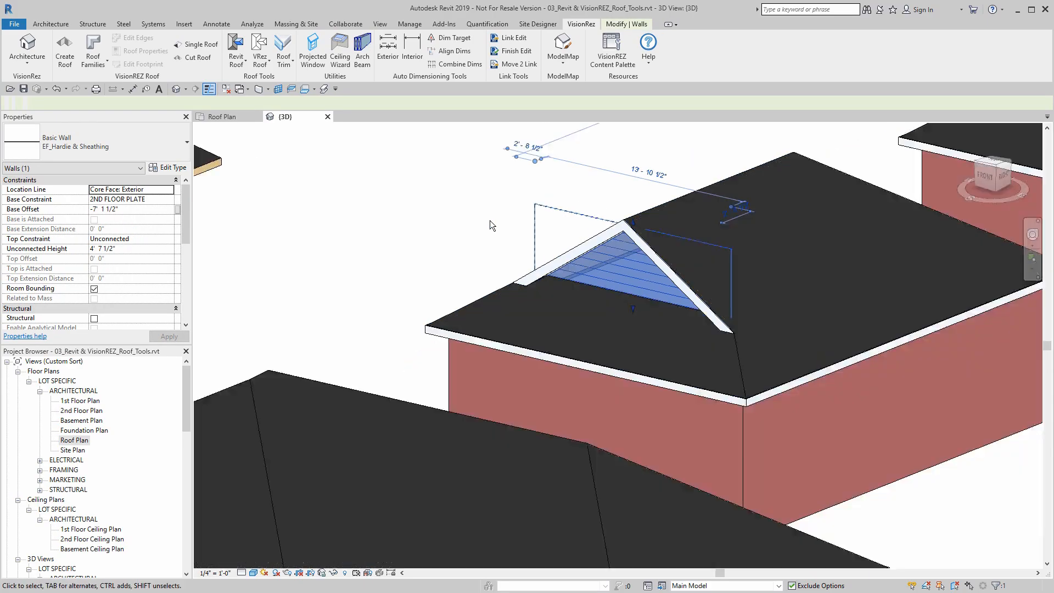
scroll(602, 310, "up", 2)
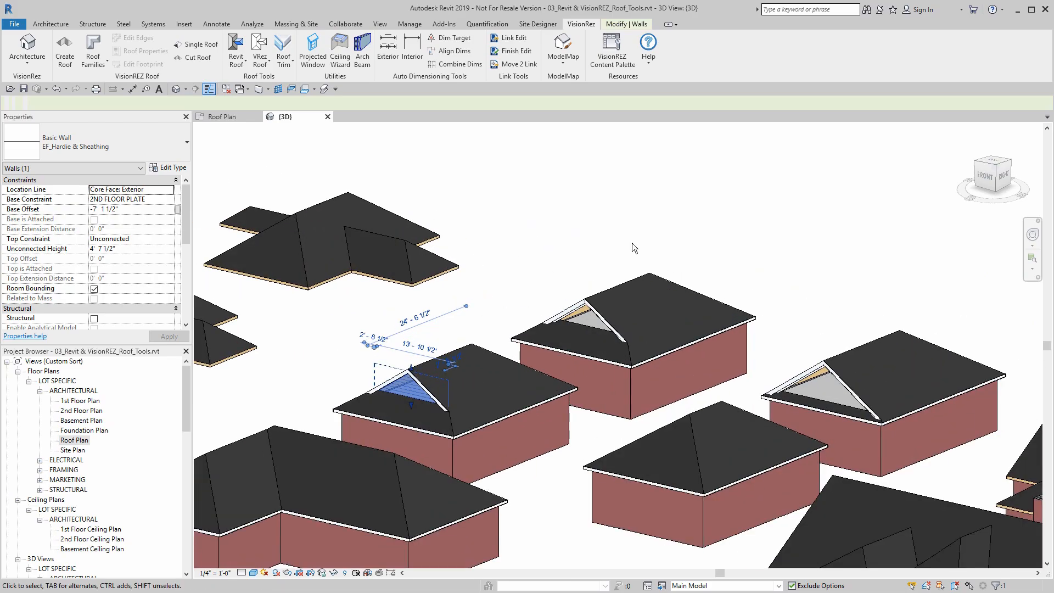
left_click(593, 303)
left_click(541, 191)
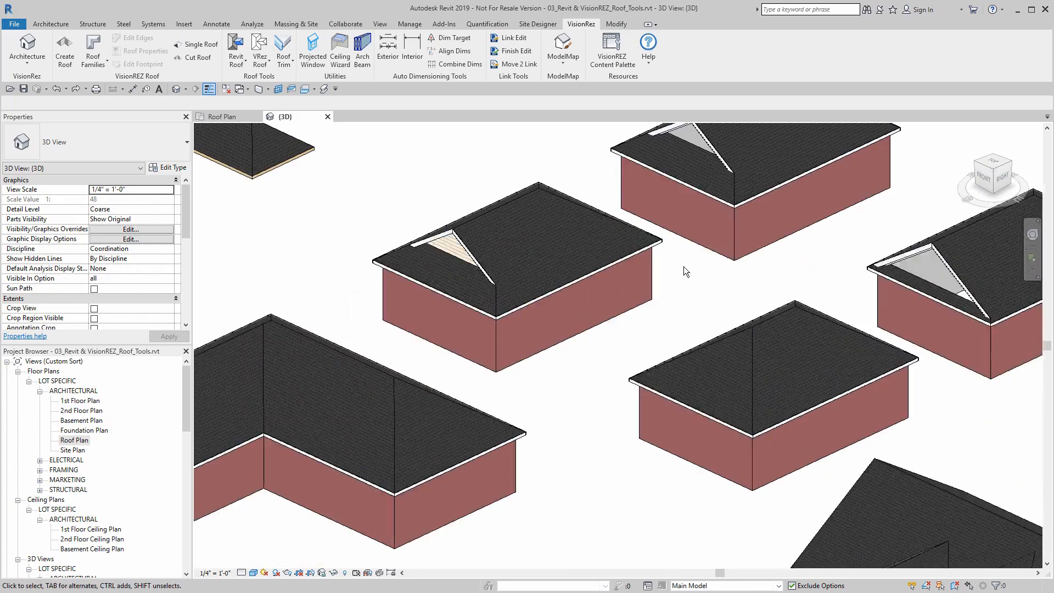
Start the Continuous Eyebrow tool on the front slope of the remaining plain rectangular hip roof.
left_click(257, 61)
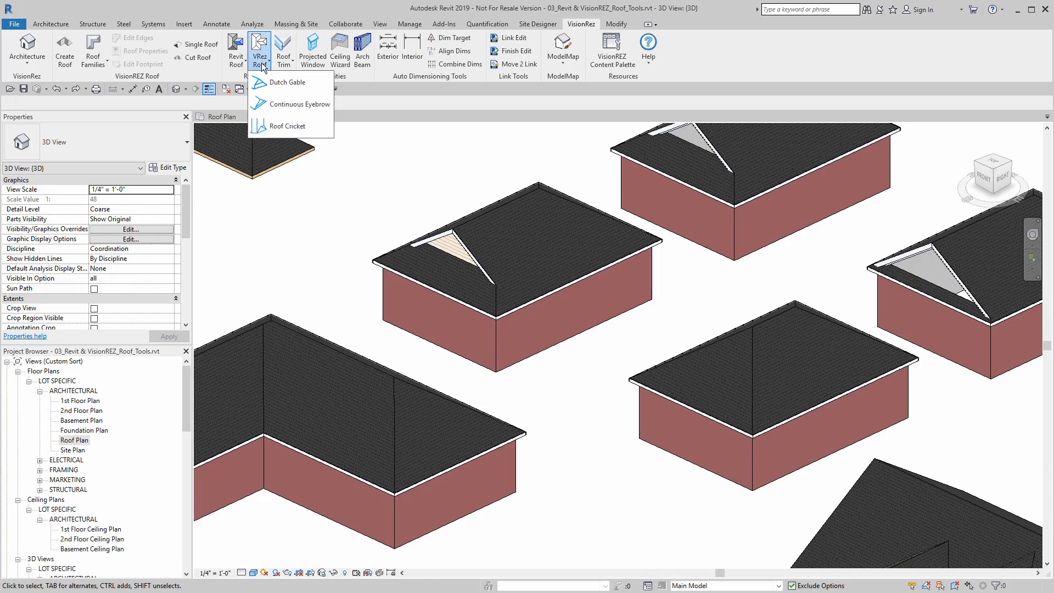
left_click(303, 104)
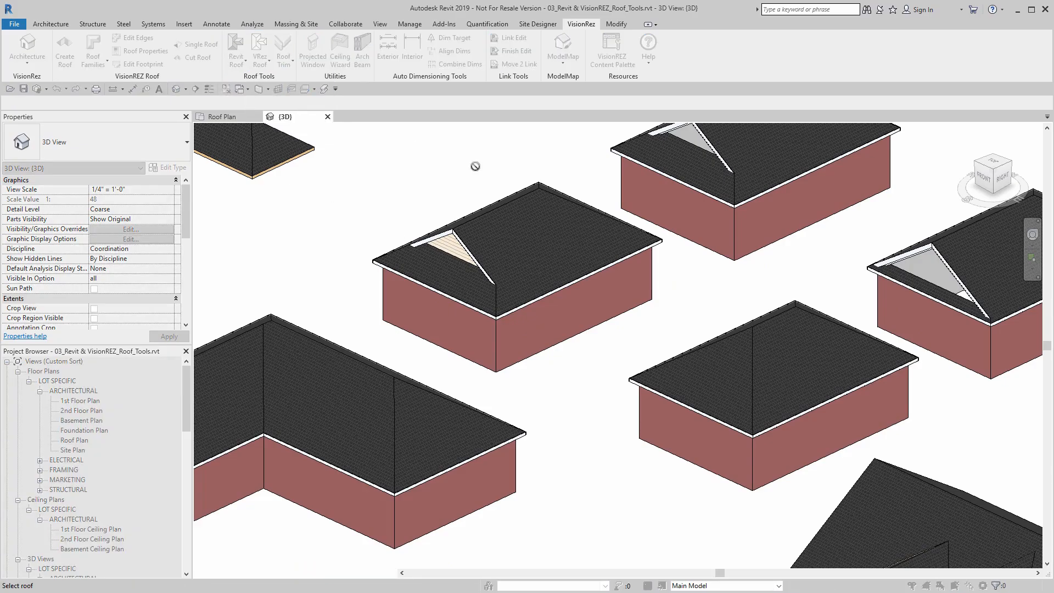
left_click(714, 377)
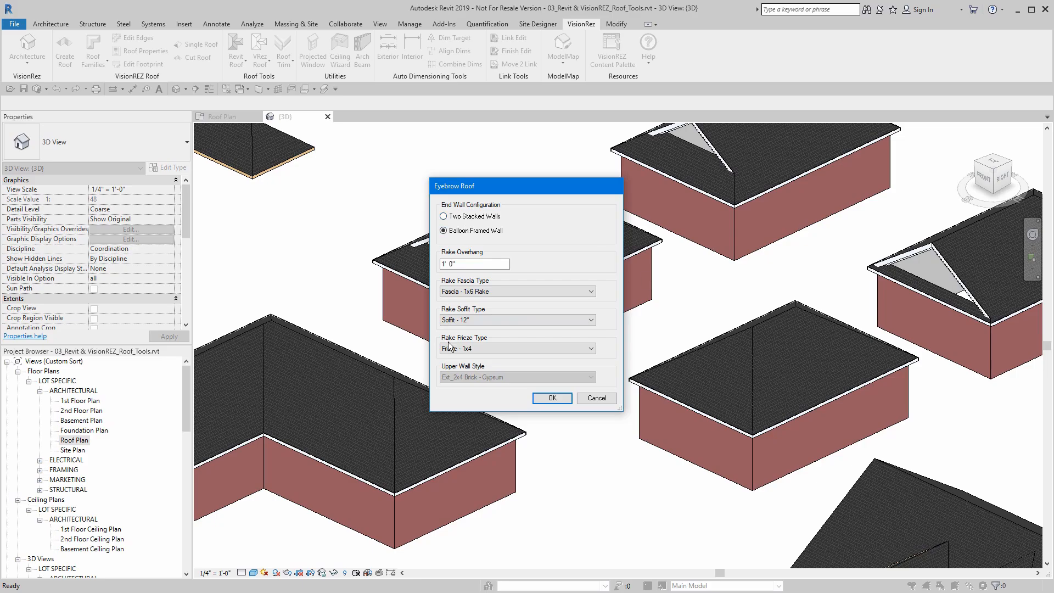
Preview the upper wall styles offered for Two Stacked Walls and return the end wall configuration to Balloon Framed Wall.
left_click(444, 217)
left_click(503, 376)
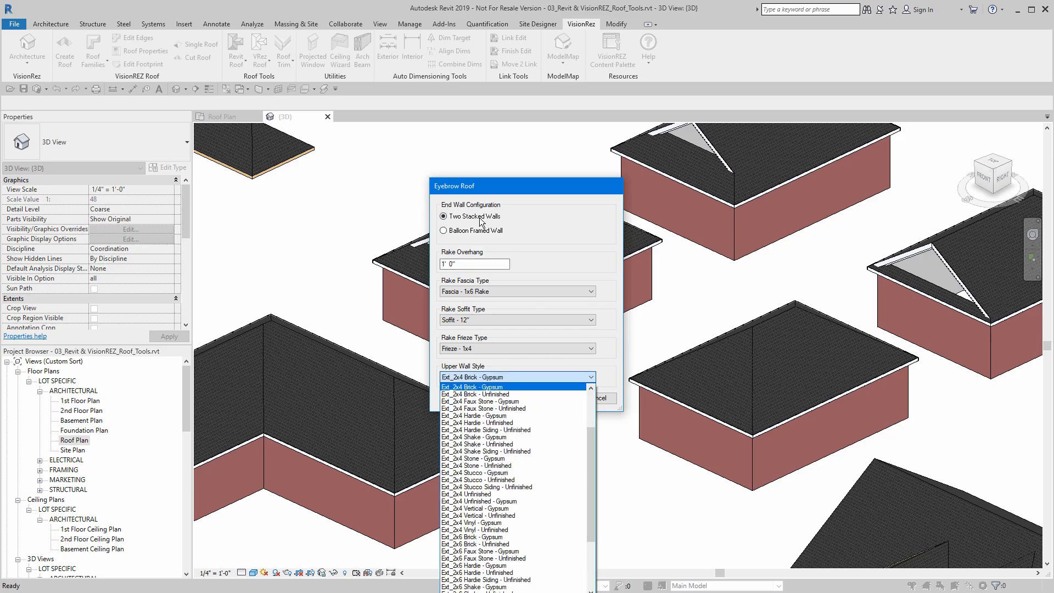
left_click(444, 231)
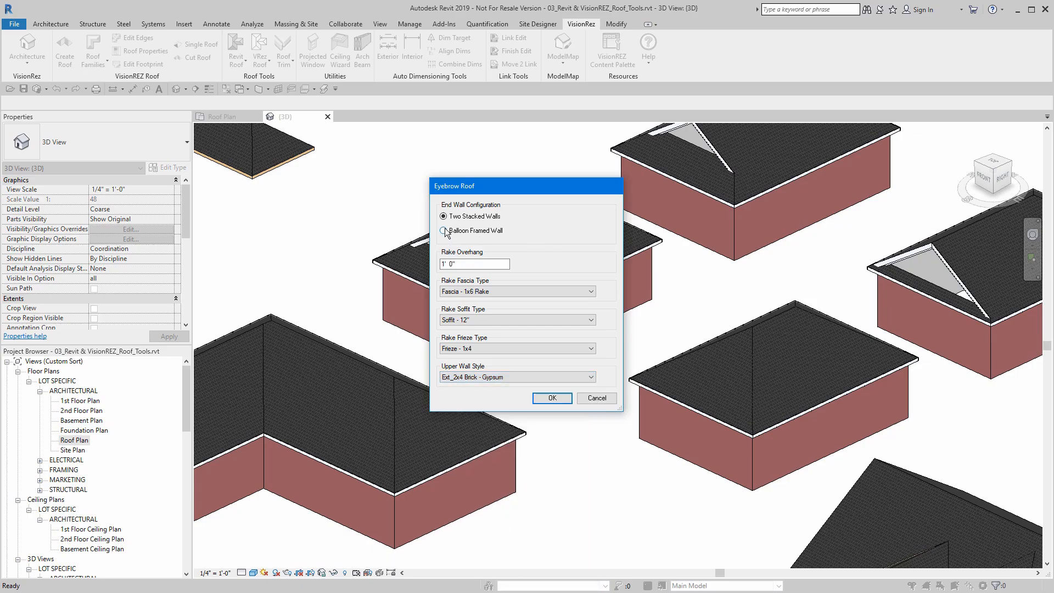
left_click(444, 231)
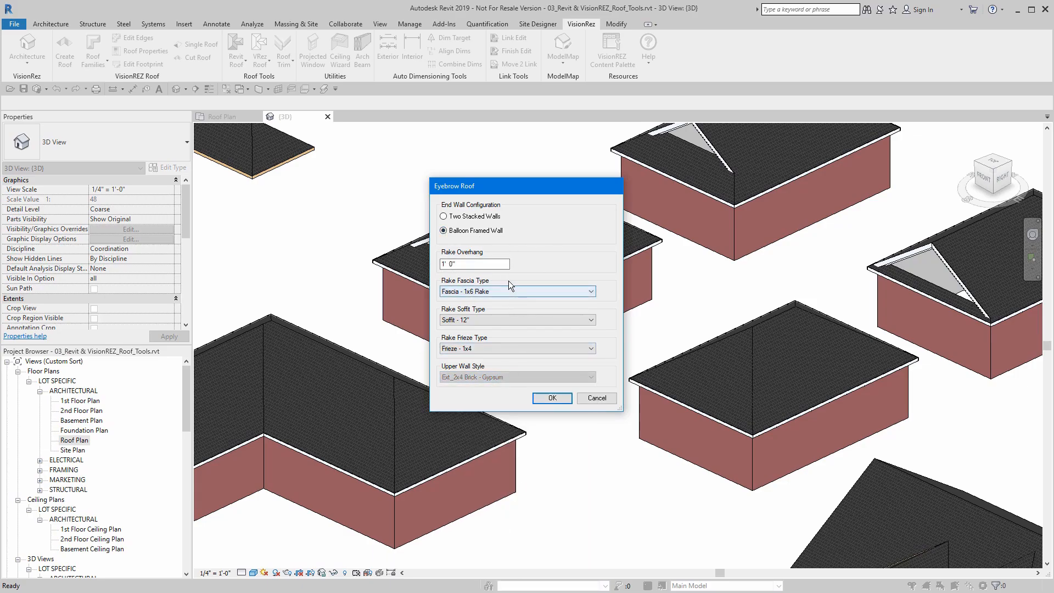
Create the continuous eyebrow with a Balloon Framed Wall and 1' 0" rake overhang, allowing the roof to be ungrouped.
left_click(550, 399)
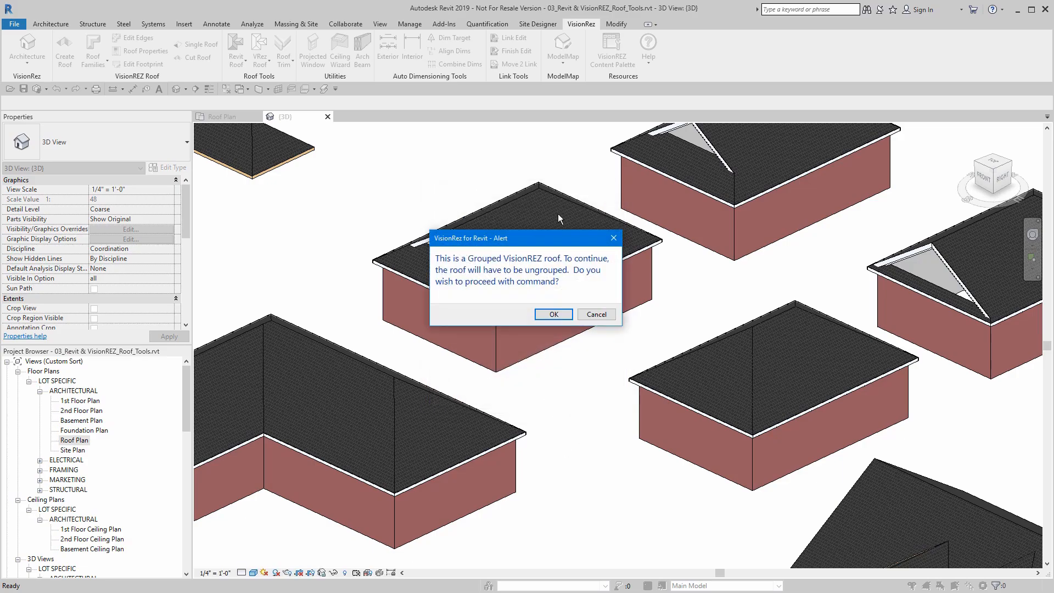
left_click_drag(519, 235, 414, 169)
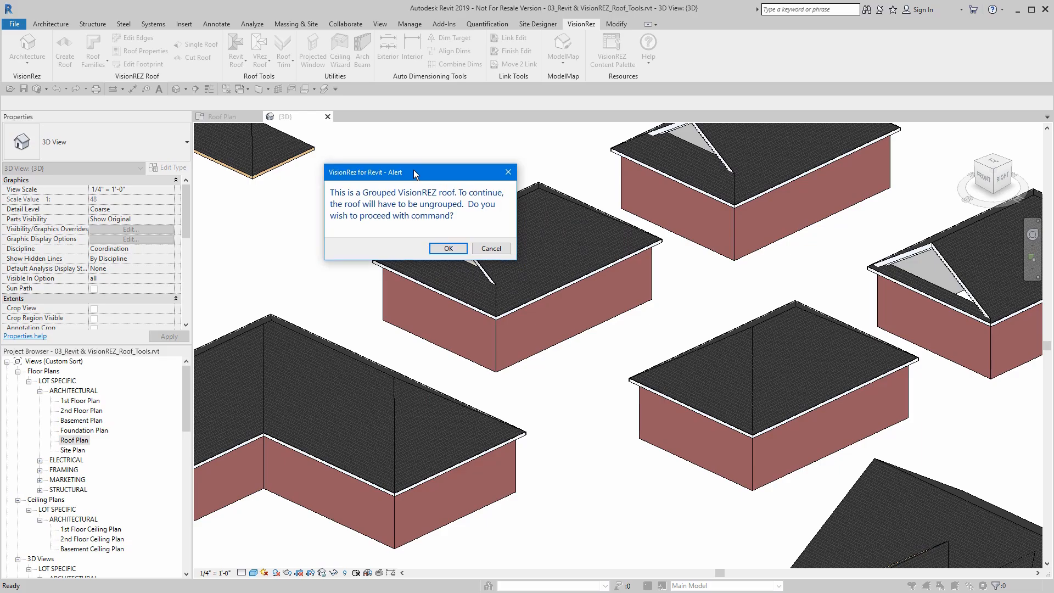
left_click(448, 248)
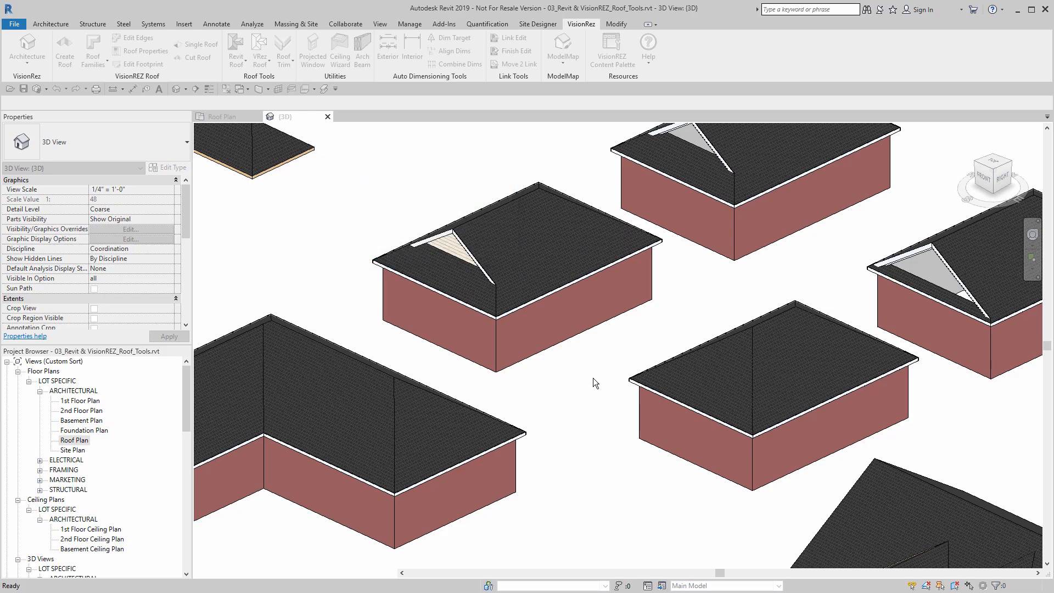
Inspect the new continuous eyebrow up close, checking its gable wall, eyebrow strip and main roof plane as separate elements.
scroll(687, 388, "up", 5)
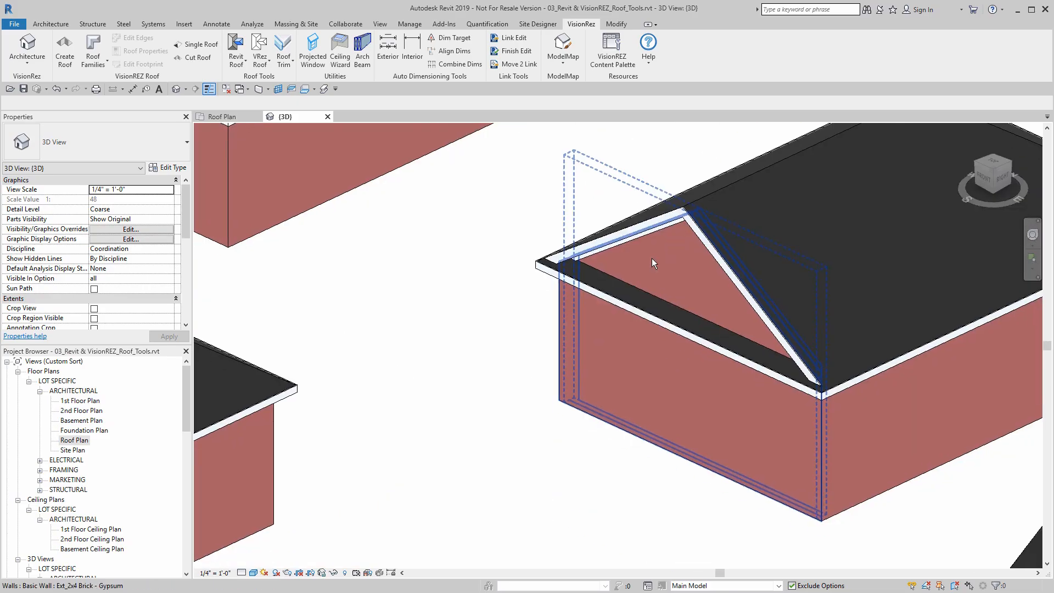
left_click(640, 300)
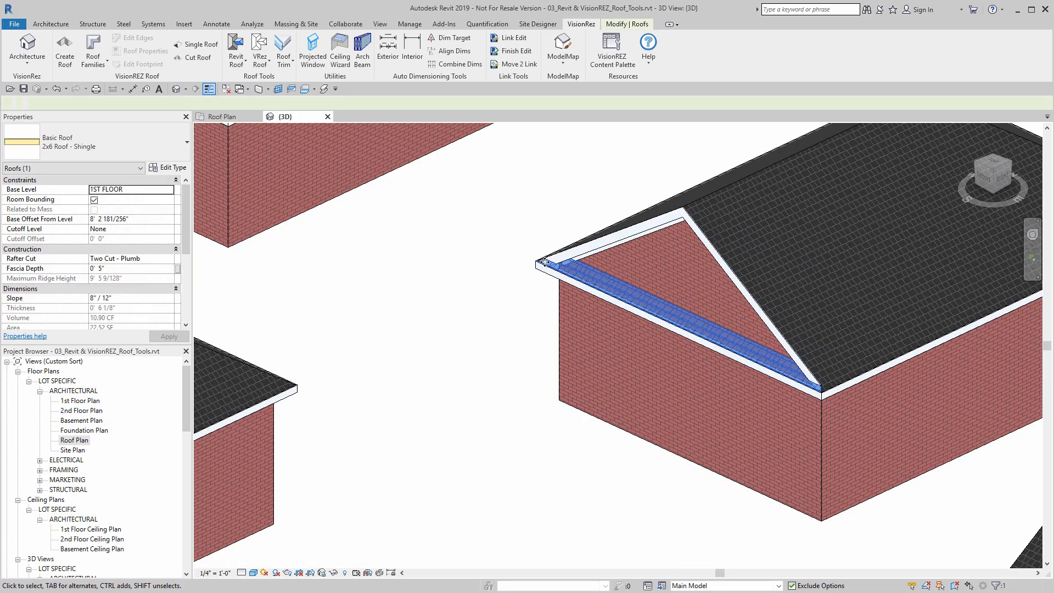
scroll(543, 262, "up", 3)
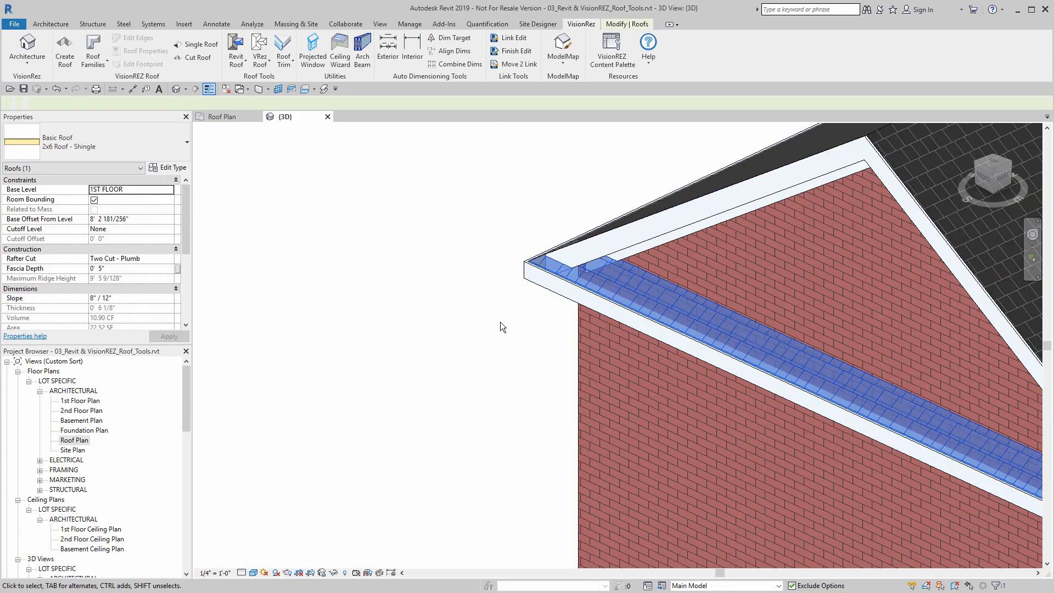
scroll(500, 323, "down", 4)
left_click(421, 328)
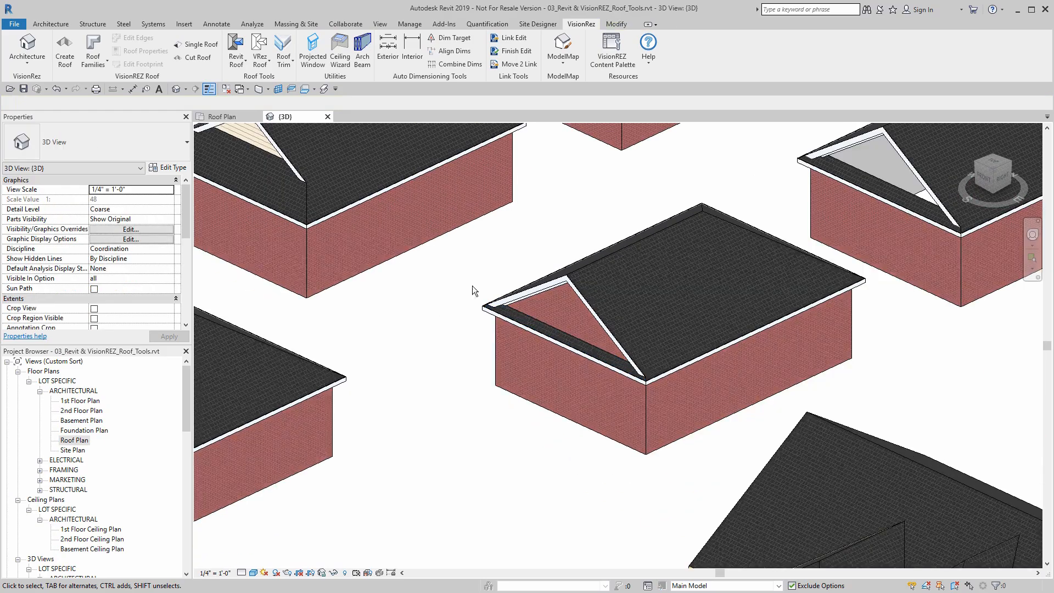
middle_click_drag(652, 220, 596, 320)
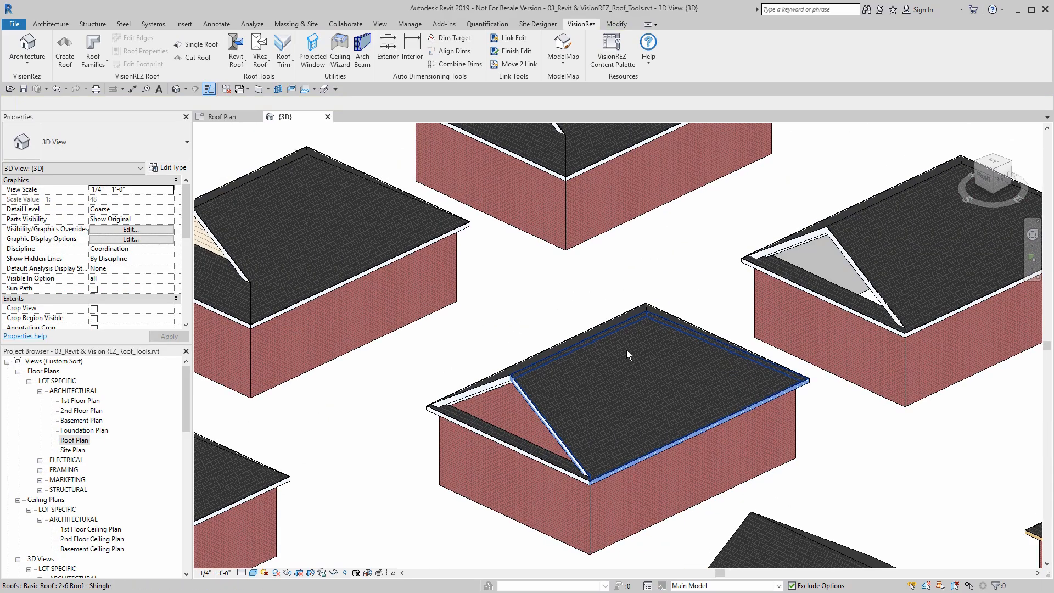
left_click(627, 350)
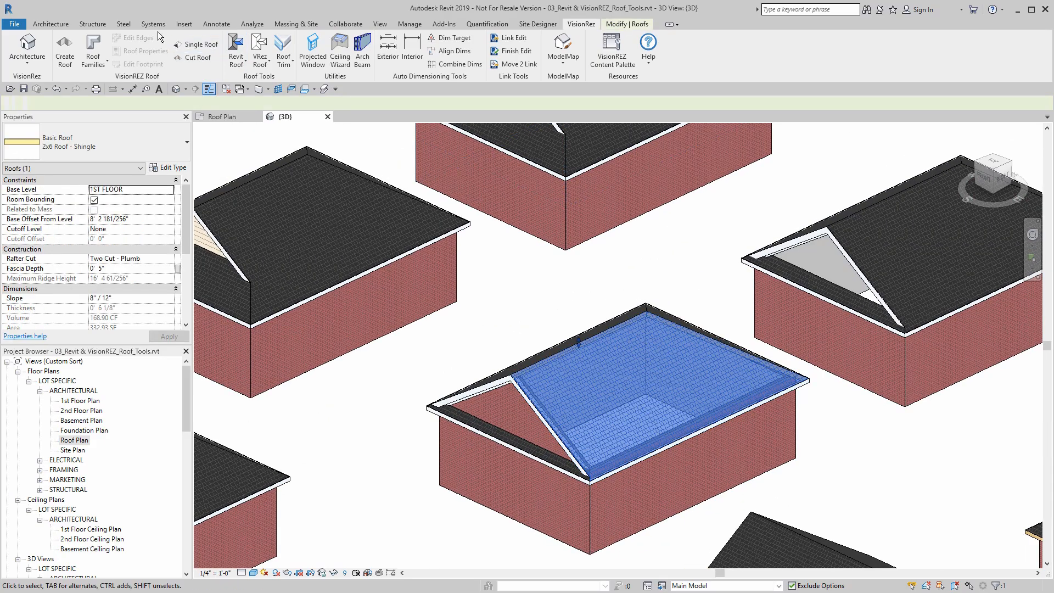